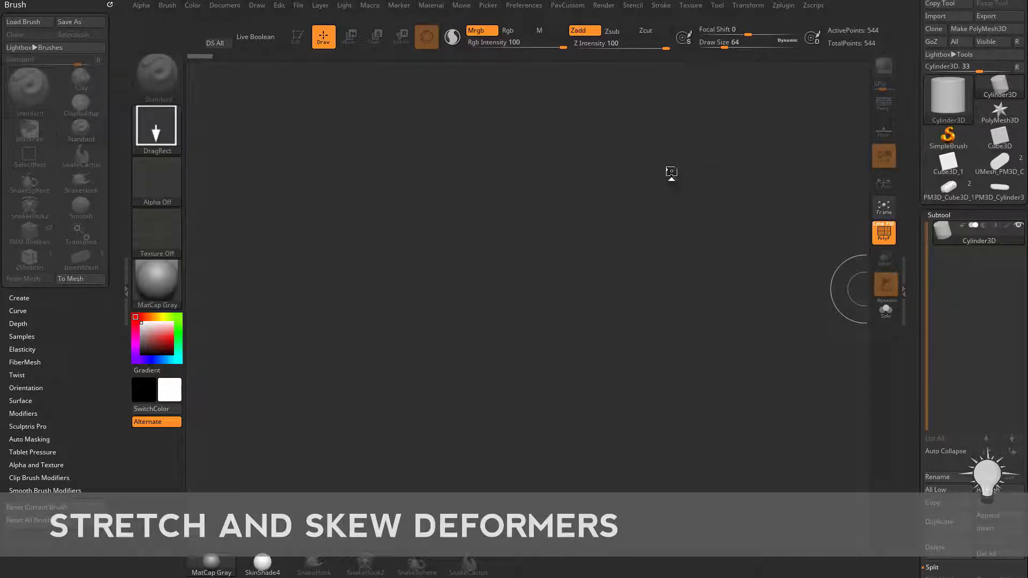
# Draw a new Cylinder3D on the canvas in edit mode, convert it to a PolyMesh3D and activate the Move gizmo.
pyautogui.click(947, 136)
pyautogui.click(948, 103)
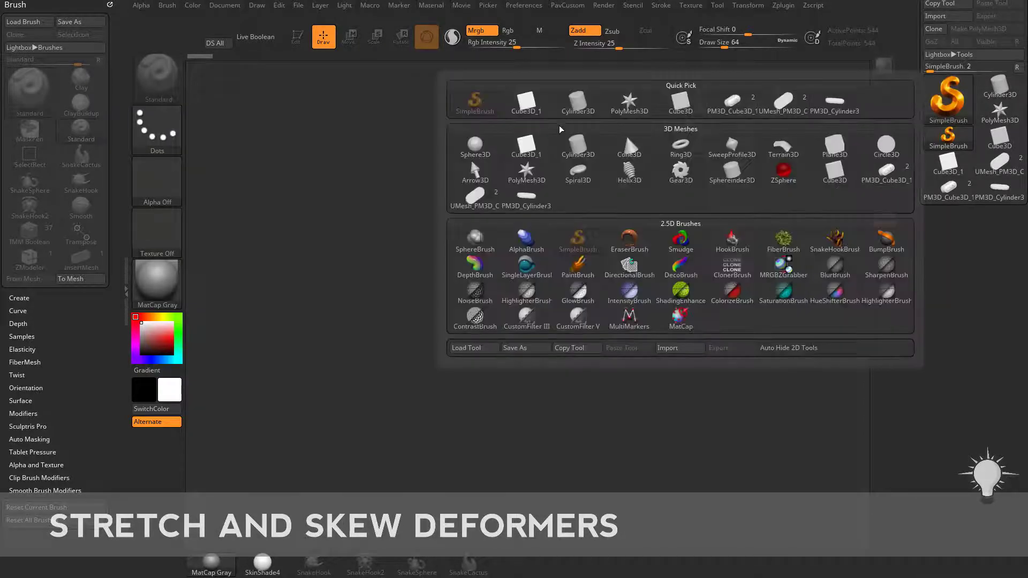
pyautogui.click(573, 103)
pyautogui.moveTo(442, 295); pyautogui.dragTo(514, 439)
pyautogui.click(297, 37)
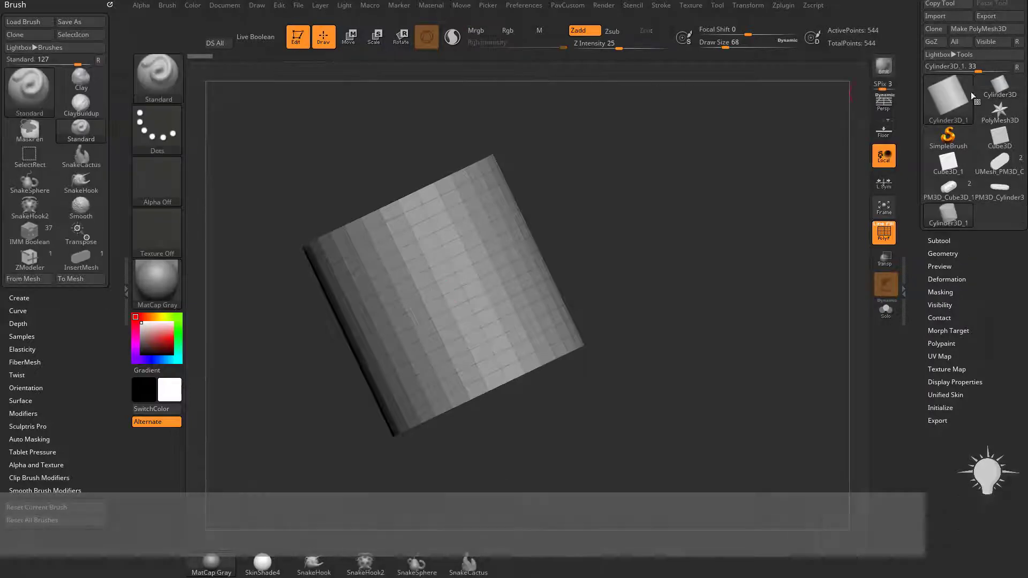
pyautogui.press('w')
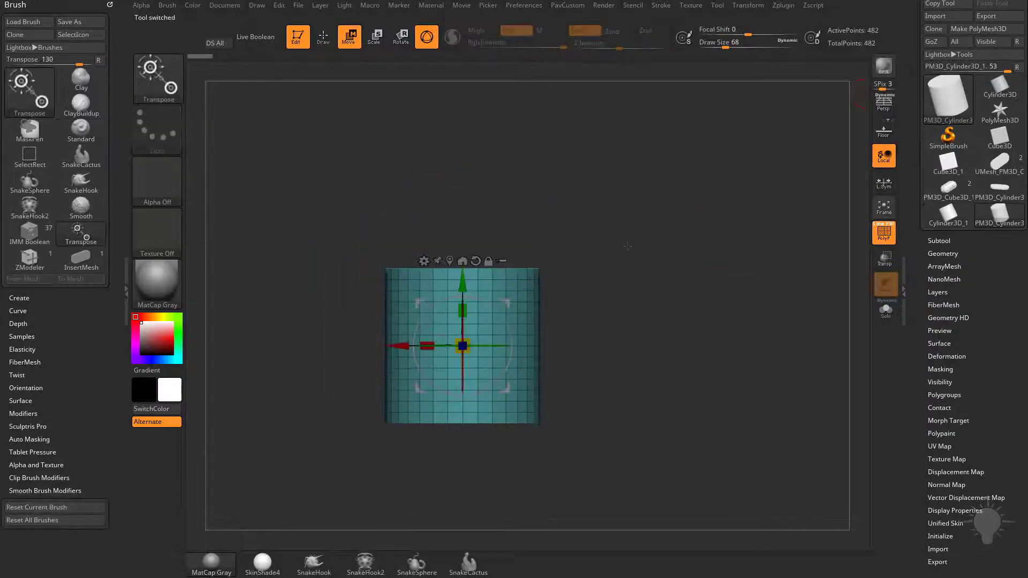
# Apply the Stretch deformer to the cylinder and open its deformer options.
pyautogui.click(423, 261)
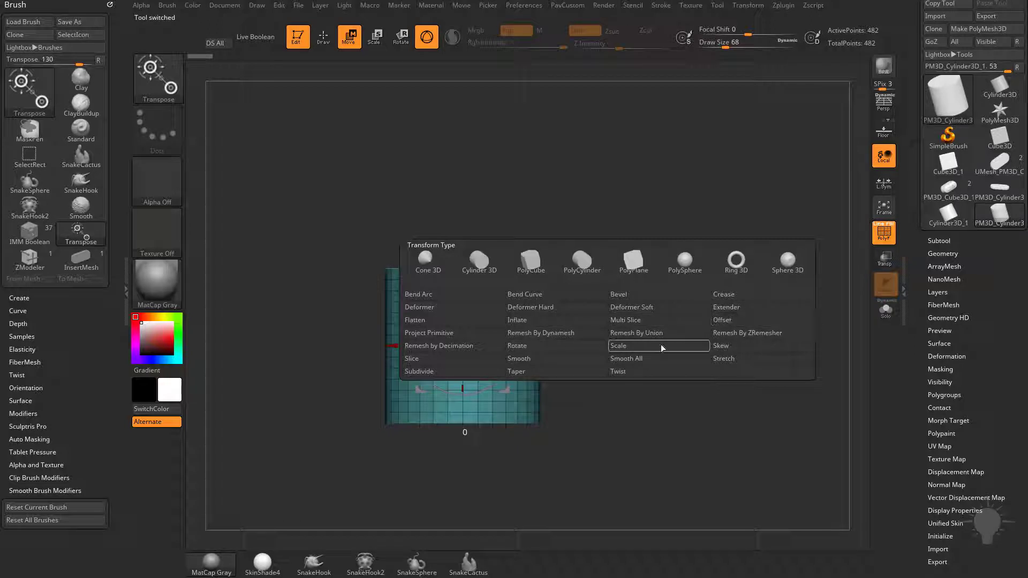
pyautogui.click(732, 359)
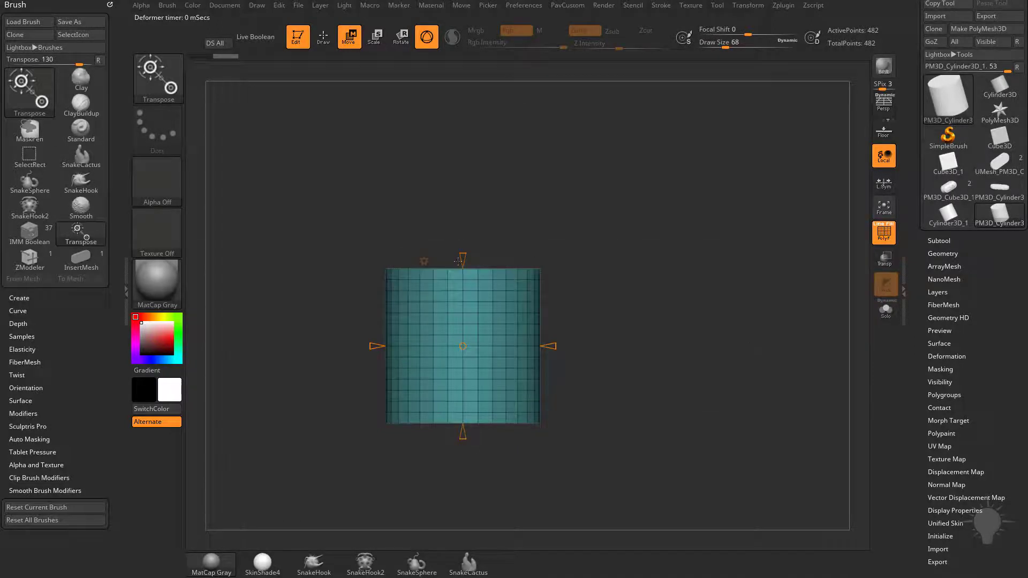
pyautogui.click(427, 260)
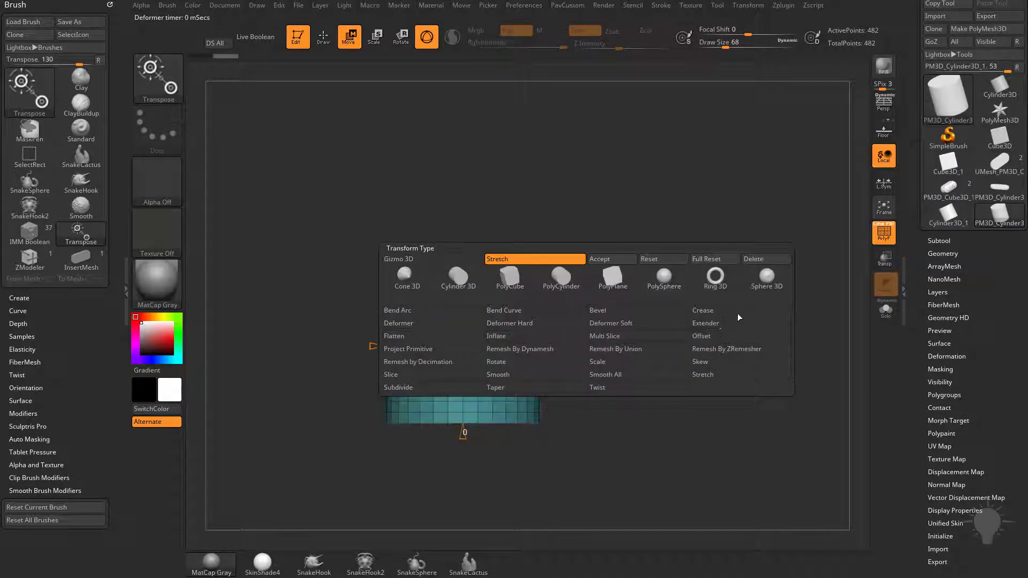
pyautogui.click(644, 372)
# Try stretching the cylinder from its upper and side handles, undoing each pull, and return to the standard gizmo.
pyautogui.moveTo(462, 260); pyautogui.dragTo(463, 209)
pyautogui.hotkey('ctrl', 'z')
pyautogui.moveTo(554, 348); pyautogui.dragTo(619, 353)
pyautogui.hotkey('ctrl', 'z')
pyautogui.moveTo(614, 311); pyautogui.dragTo(641, 292)
pyautogui.press('w')
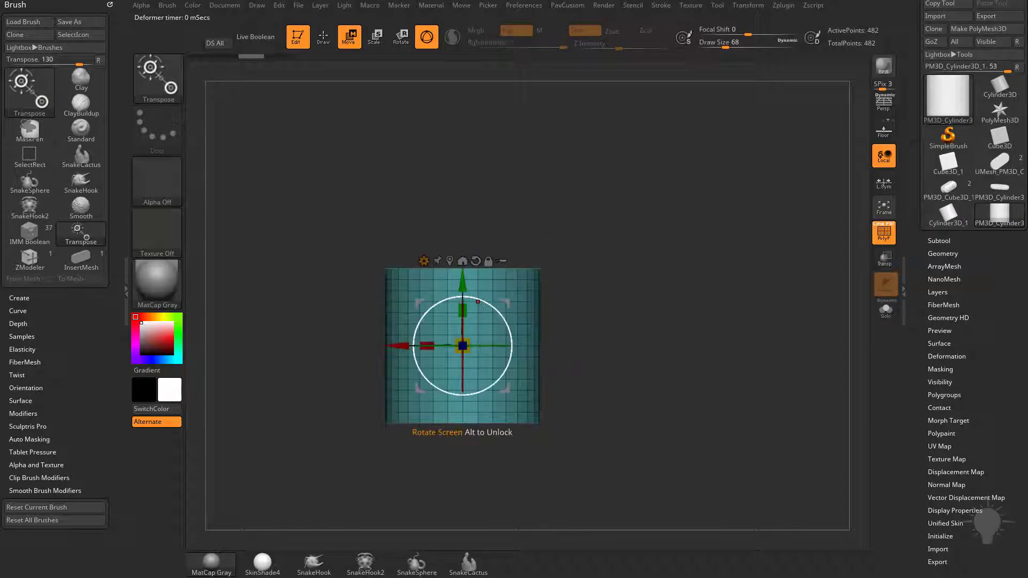
# Rotate the gizmo about 45° in the screen plane without moving the cylinder, and apply the Stretch deformer.
pyautogui.press('y')
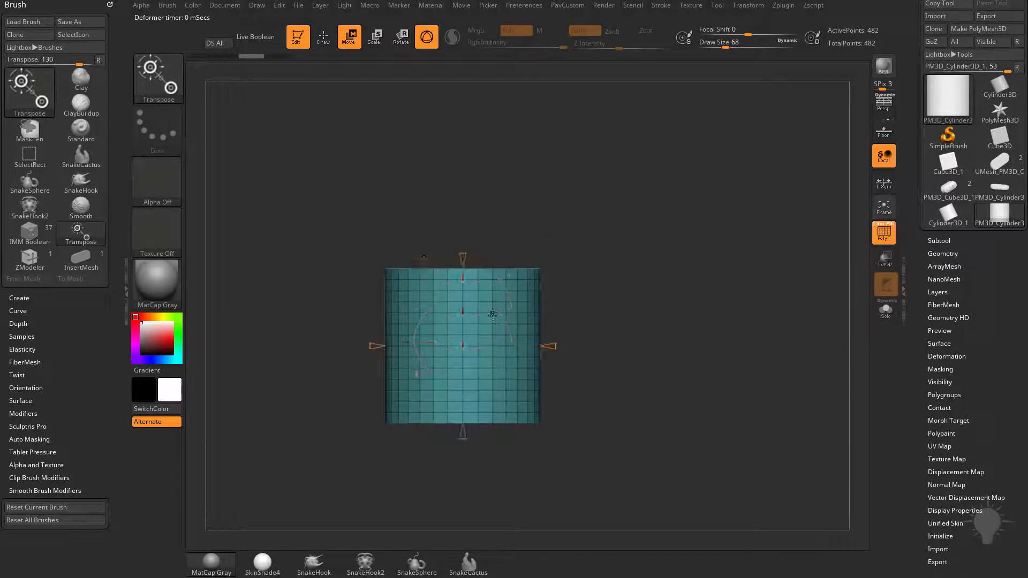
pyautogui.press('y')
pyautogui.keyDown('alt'); pyautogui.moveTo(491, 309); pyautogui.dragTo(512, 337); pyautogui.keyUp('alt')
pyautogui.click(424, 261)
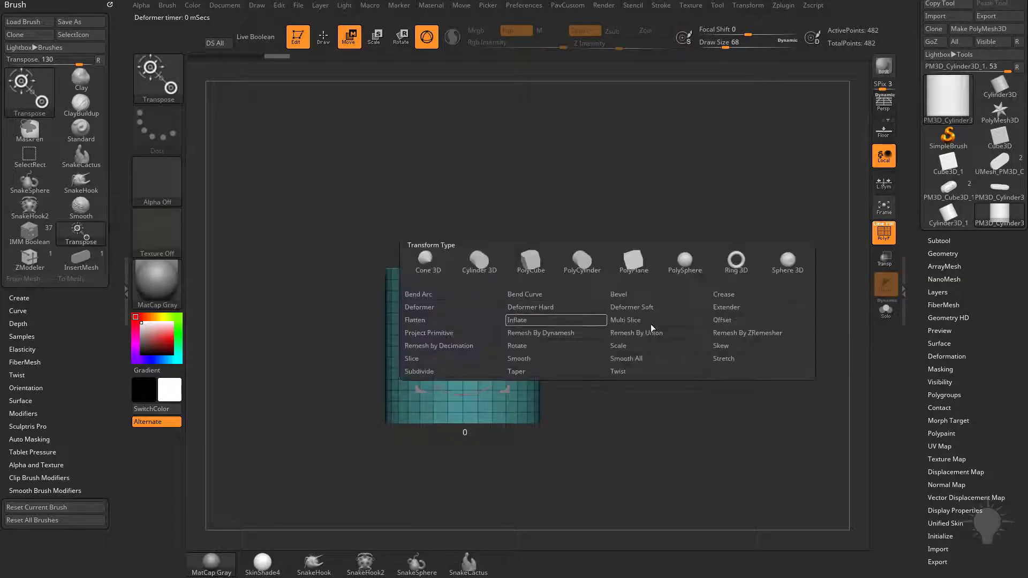
pyautogui.click(658, 344)
# Try stretching the cylinder diagonally from several corner handles, undoing each pull.
pyautogui.moveTo(551, 249); pyautogui.dragTo(606, 191)
pyautogui.hotkey('ctrl', 'z')
pyautogui.moveTo(369, 261); pyautogui.dragTo(319, 215)
pyautogui.hotkey('ctrl', 'z')
pyautogui.moveTo(605, 354); pyautogui.dragTo(669, 383)
pyautogui.moveTo(532, 376); pyautogui.dragTo(601, 406)
pyautogui.hotkey('ctrl', 'z')
pyautogui.moveTo(679, 338); pyautogui.dragTo(601, 363)
pyautogui.hotkey('ctrl', 'z')
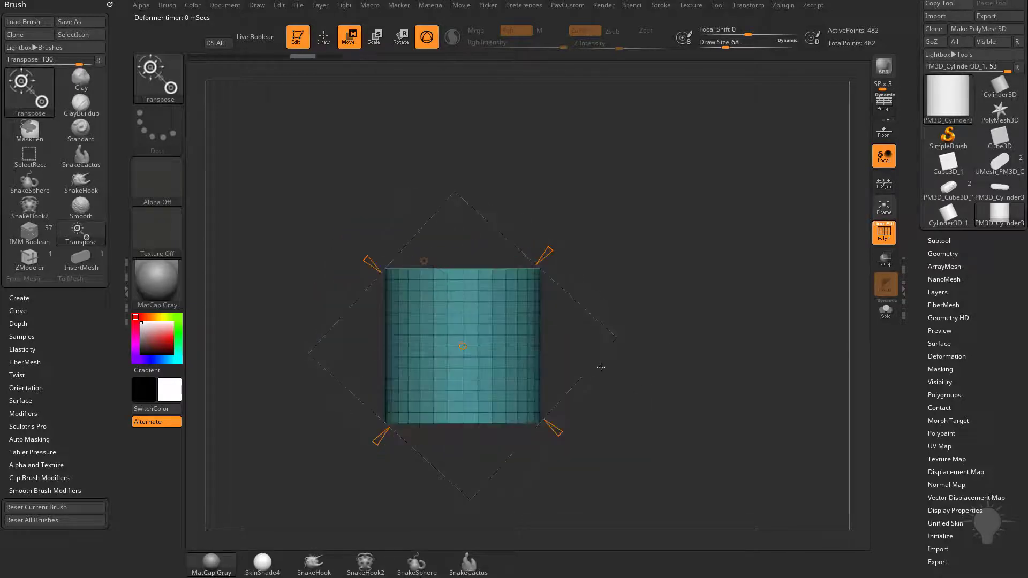
# Reset the gizmo's orientation and shift its pivot toward the cylinder's right edge without moving the mesh.
pyautogui.click(476, 261)
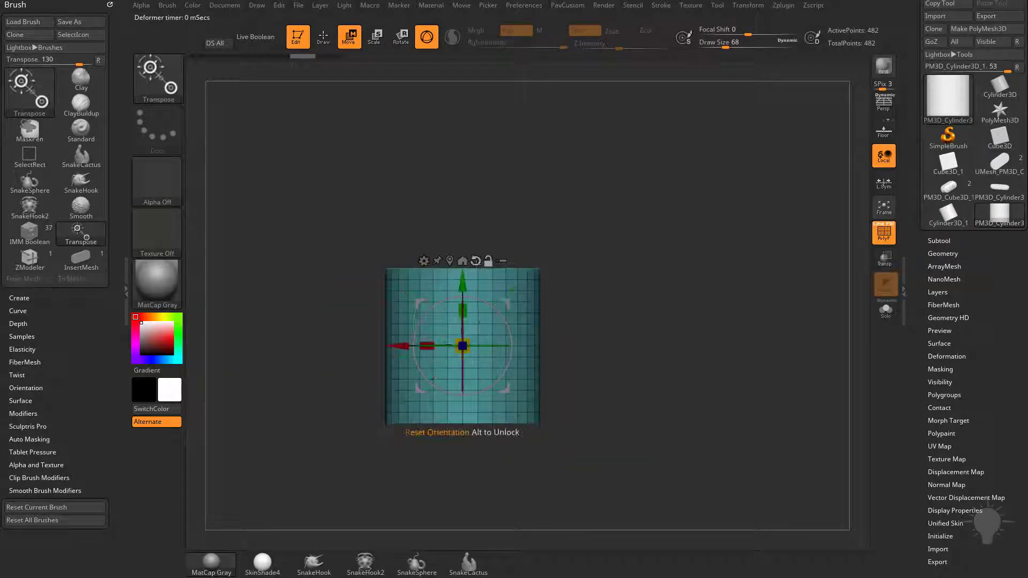
pyautogui.moveTo(620, 311); pyautogui.dragTo(630, 345)
pyautogui.keyDown('alt'); pyautogui.moveTo(638, 289); pyautogui.dragTo(512, 299); pyautogui.keyUp('alt')
pyautogui.moveTo(513, 298); pyautogui.dragTo(774, 226, button='right')
pyautogui.keyDown('alt'); pyautogui.click(615, 310); pyautogui.keyUp('alt')
# Recentre the gizmo on the cylinder mesh.
pyautogui.click(588, 219)
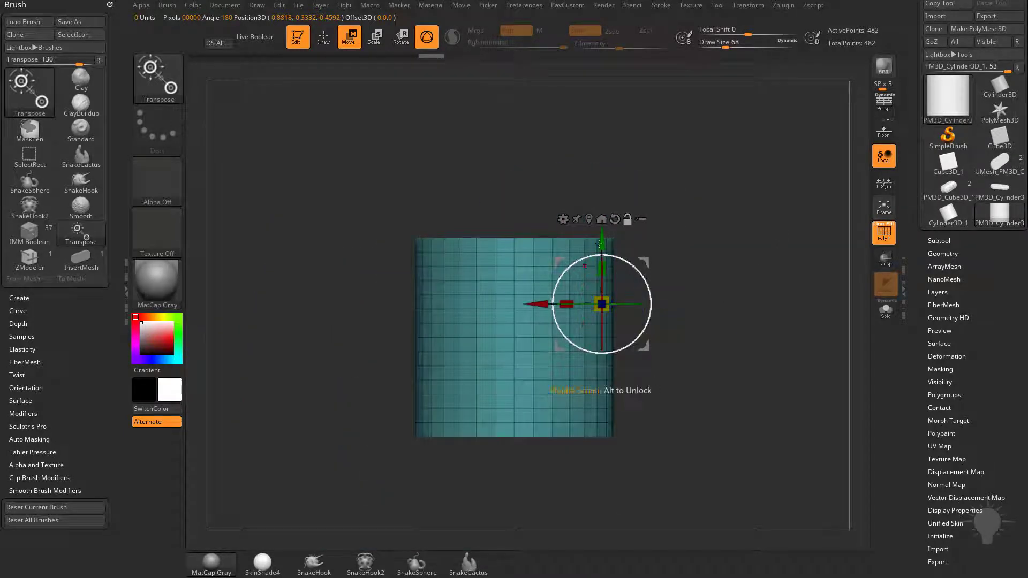
pyautogui.click(587, 218)
pyautogui.keyDown('alt'); pyautogui.moveTo(699, 250); pyautogui.dragTo(666, 276, button='right'); pyautogui.keyUp('alt')
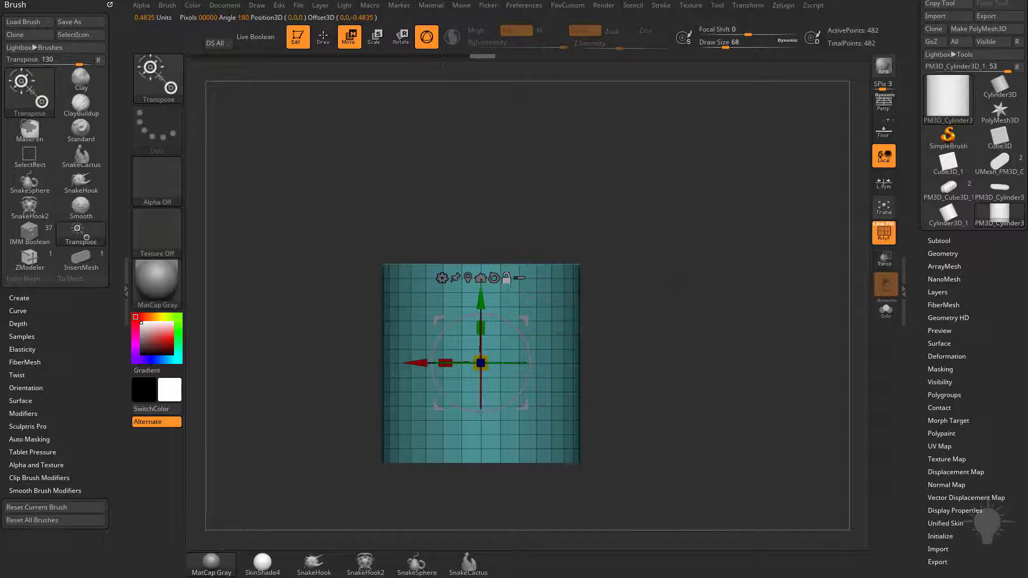
# Apply the Stretch deformer to the cylinder again and try its upper and two side handles.
pyautogui.click(441, 277)
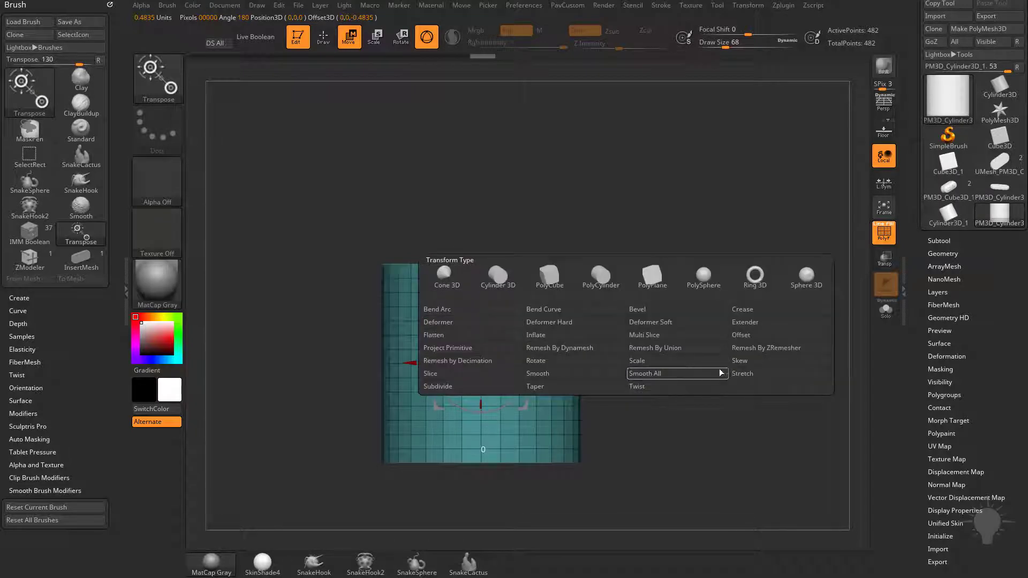
pyautogui.click(742, 373)
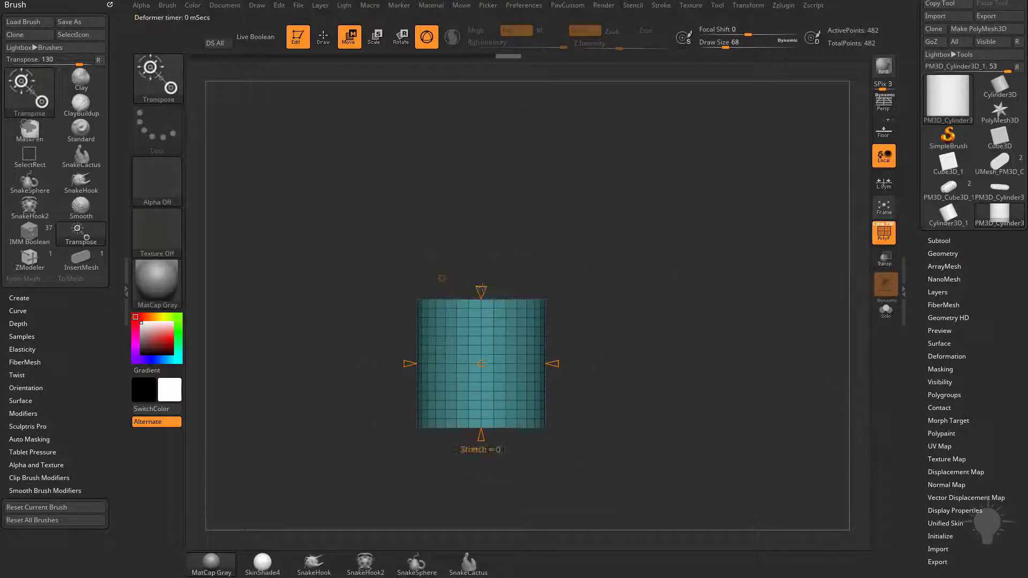
pyautogui.moveTo(480, 292)
pyautogui.mouseDown()
pyautogui.moveTo(481, 166)
pyautogui.moveTo(482, 308)
pyautogui.mouseUp()
pyautogui.moveTo(552, 363)
pyautogui.mouseDown()
pyautogui.moveTo(667, 366)
pyautogui.moveTo(552, 363)
pyautogui.mouseUp()
pyautogui.moveTo(410, 363)
pyautogui.mouseDown()
pyautogui.moveTo(343, 373)
pyautogui.moveTo(409, 364)
pyautogui.mouseUp()
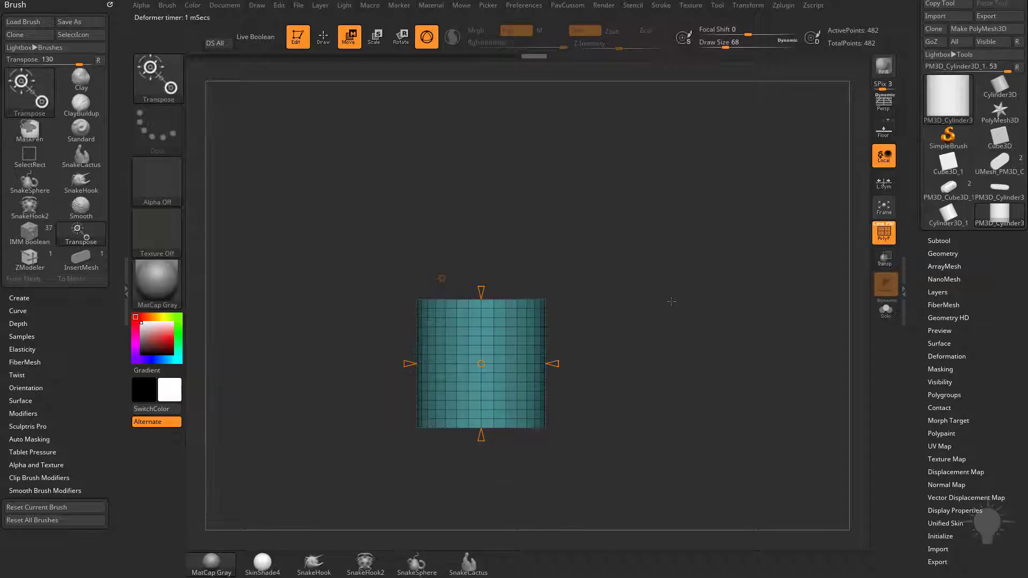
# Try pulling a side Stretch handle with the cylinder seen at an angle, and undo the pull.
pyautogui.moveTo(670, 301); pyautogui.dragTo(628, 369)
pyautogui.moveTo(547, 327); pyautogui.dragTo(615, 288)
pyautogui.hotkey('ctrl', 'z')
pyautogui.press('q')
pyautogui.keyDown('shift'); pyautogui.moveTo(685, 298); pyautogui.dragTo(692, 280); pyautogui.keyUp('shift')
pyautogui.press('w')
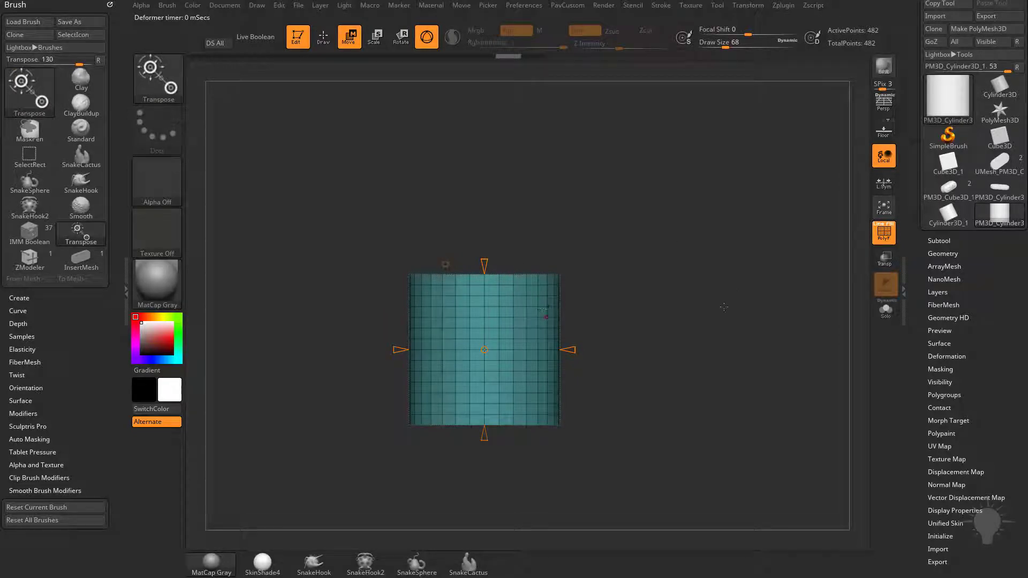
pyautogui.moveTo(724, 307); pyautogui.dragTo(600, 303)
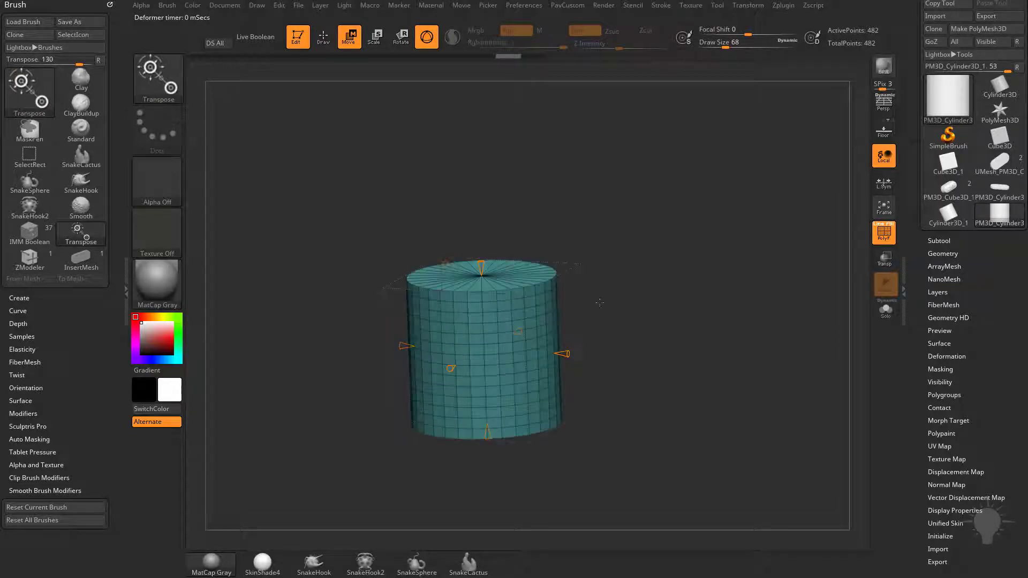
# Switch to the two-subtool UMesh_PM3D_Cube3D tool and activate the Move gizmo on its rounded slot piece.
pyautogui.click(949, 189)
pyautogui.moveTo(708, 278); pyautogui.dragTo(669, 292)
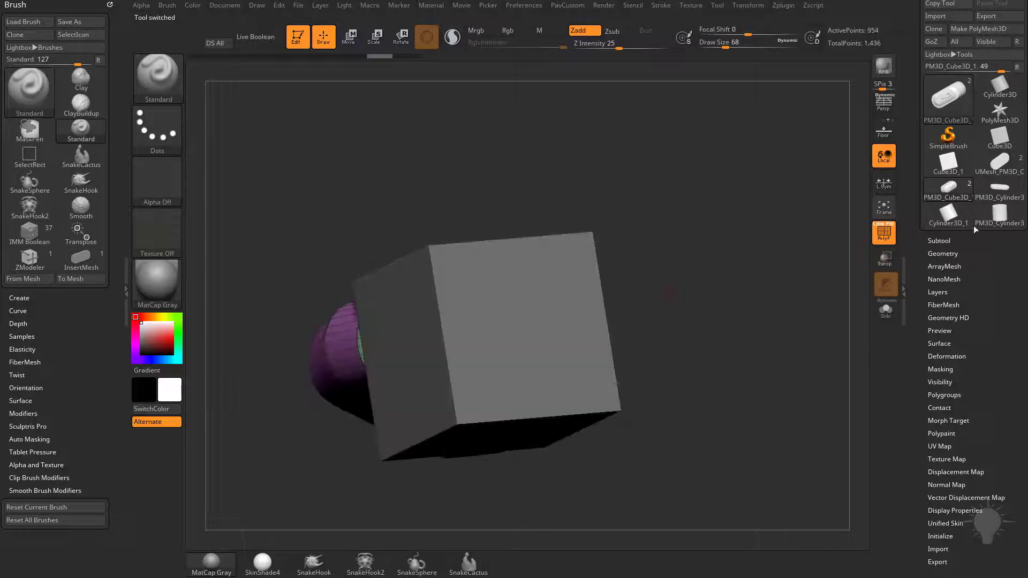
pyautogui.click(1017, 173)
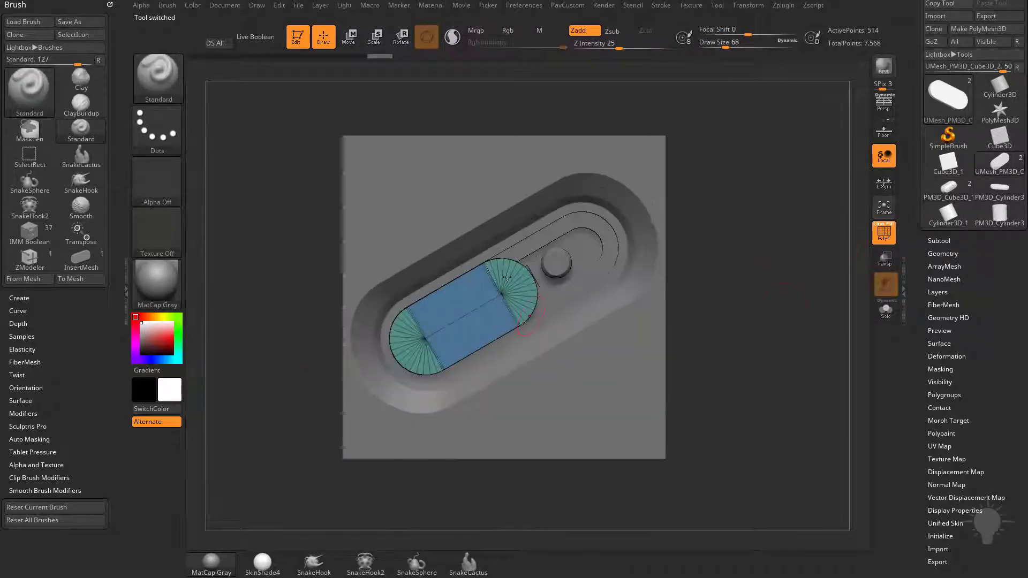
pyautogui.press('w')
pyautogui.moveTo(759, 275); pyautogui.dragTo(718, 283)
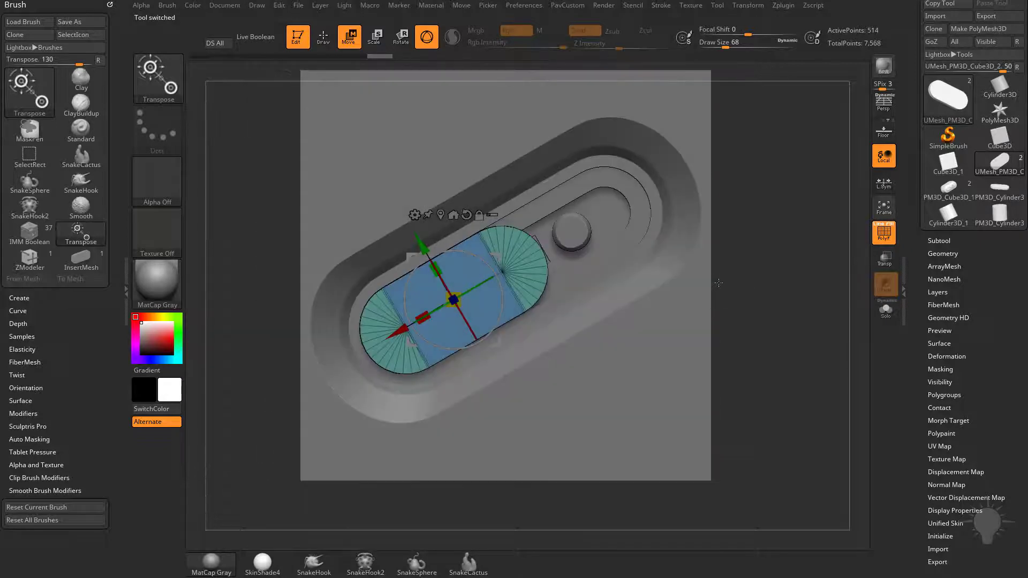
# Narrow and shorten the rounded slot piece with the Stretch deformer's handles and accept the deformation.
pyautogui.click(414, 215)
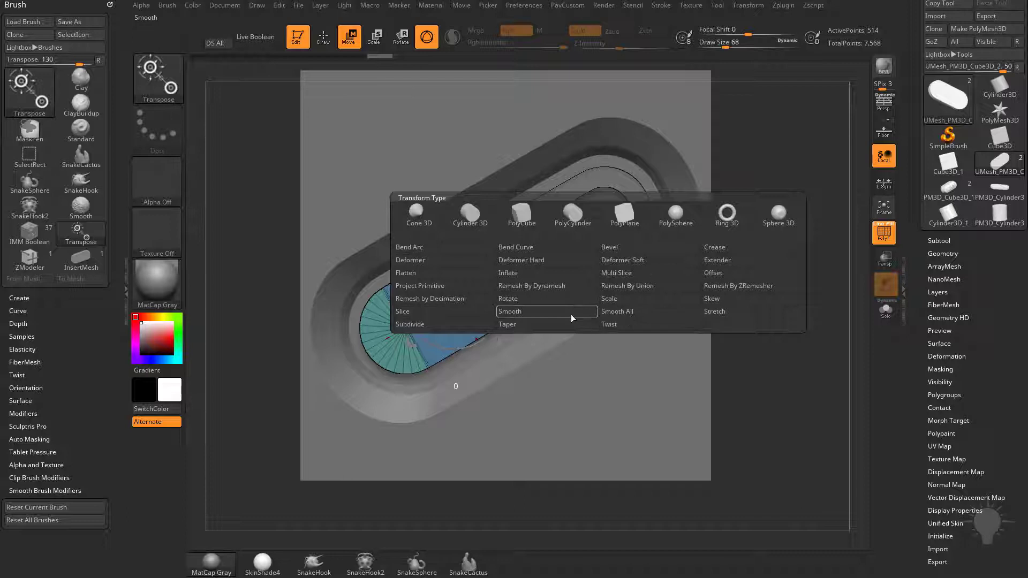
pyautogui.click(509, 311)
pyautogui.moveTo(559, 239); pyautogui.dragTo(525, 258)
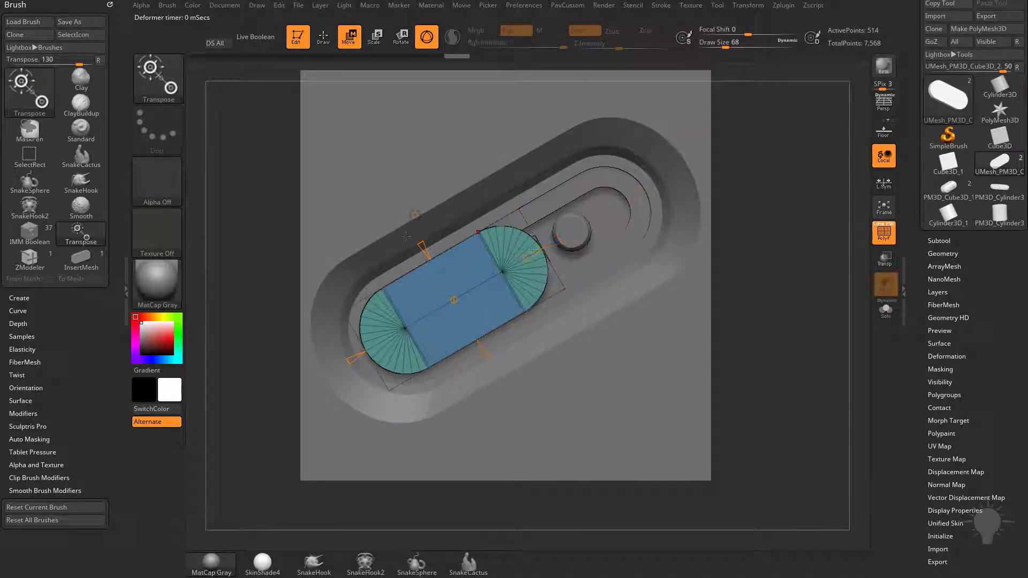
pyautogui.moveTo(421, 244); pyautogui.dragTo(441, 282)
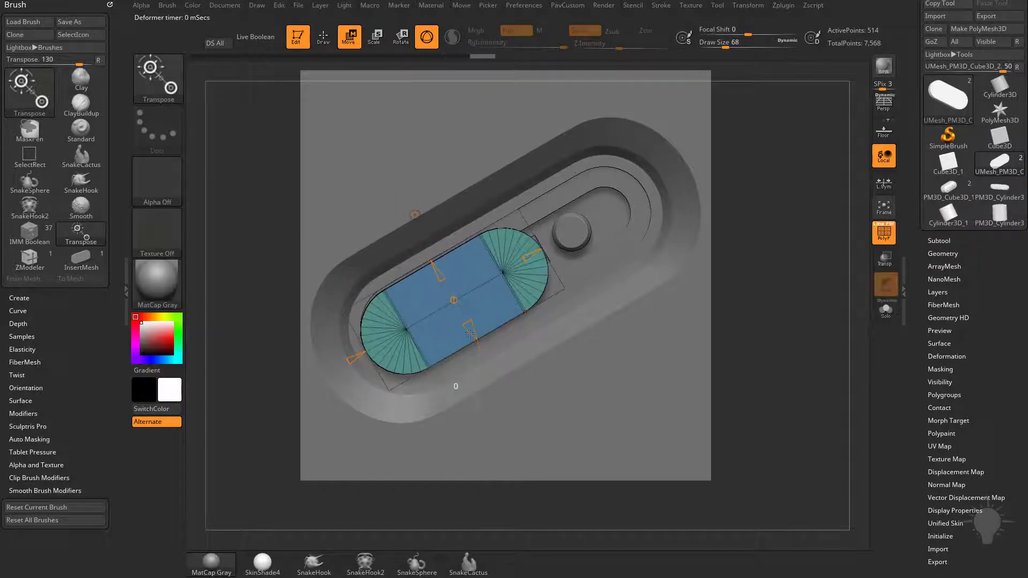
pyautogui.moveTo(469, 333); pyautogui.dragTo(455, 305)
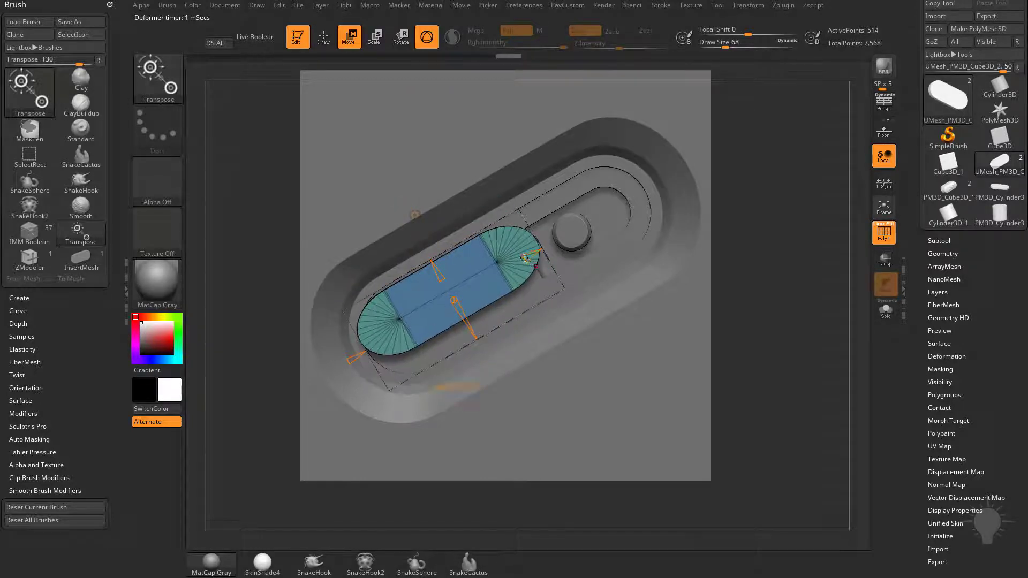
pyautogui.moveTo(525, 259); pyautogui.dragTo(490, 278)
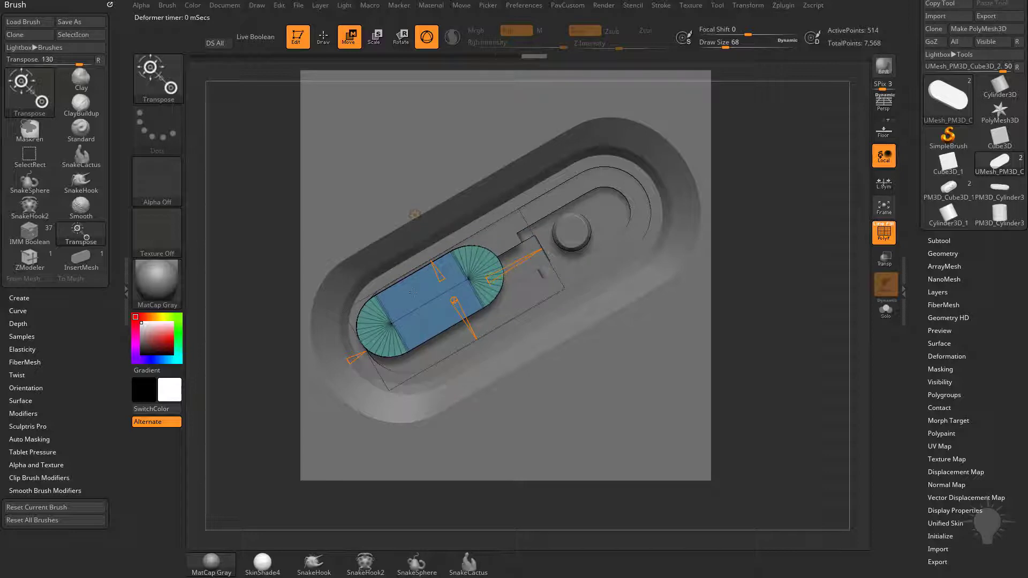
pyautogui.click(415, 216)
pyautogui.click(614, 217)
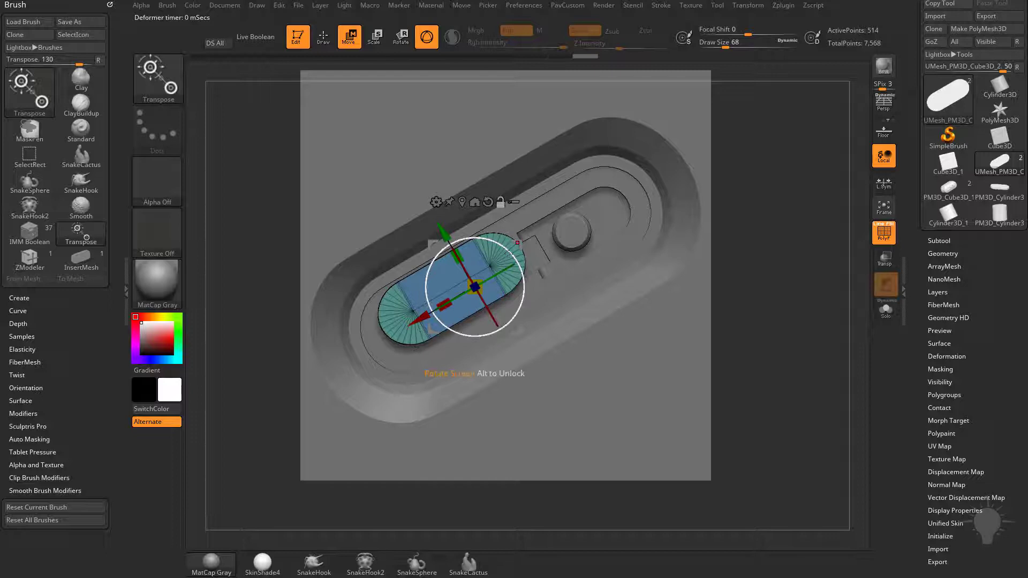
# Move the gizmo's pivot away from the rounded piece and isolate that piece with Solo mode.
pyautogui.keyDown('alt'); pyautogui.moveTo(516, 330); pyautogui.dragTo(668, 314); pyautogui.keyUp('alt')
pyautogui.keyDown('alt'); pyautogui.moveTo(634, 284); pyautogui.dragTo(657, 286); pyautogui.keyUp('alt')
pyautogui.moveTo(562, 274); pyautogui.dragTo(555, 234, button='right')
pyautogui.click(886, 311)
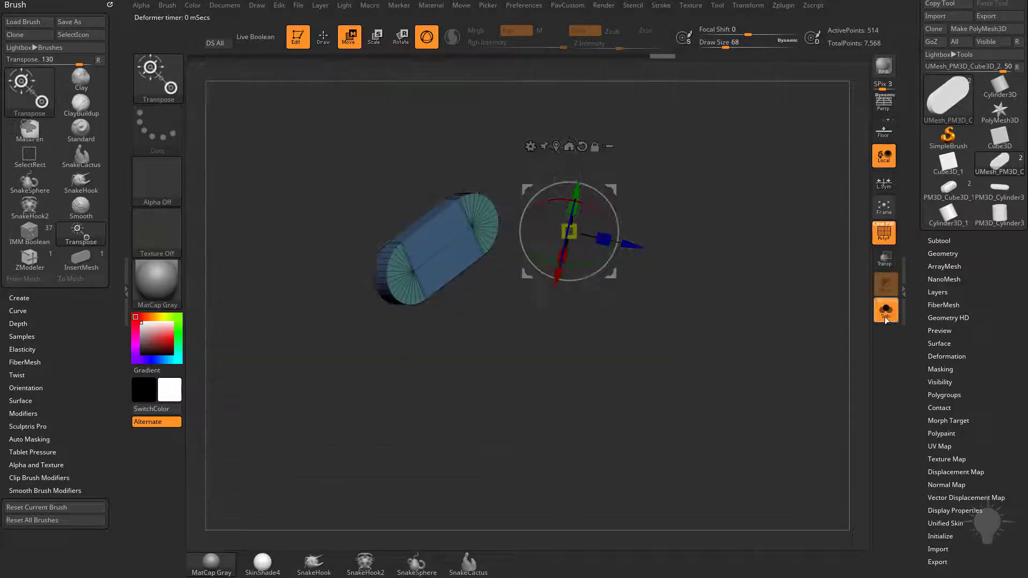
# Snap the gizmo's pivot onto the piece's front face and the centre vertex of its upper rounded end.
pyautogui.keyDown('ctrl'); pyautogui.moveTo(808, 342); pyautogui.dragTo(431, 365, button='right'); pyautogui.keyUp('ctrl')
pyautogui.keyDown('alt'); pyautogui.moveTo(432, 365); pyautogui.dragTo(493, 293); pyautogui.keyUp('alt')
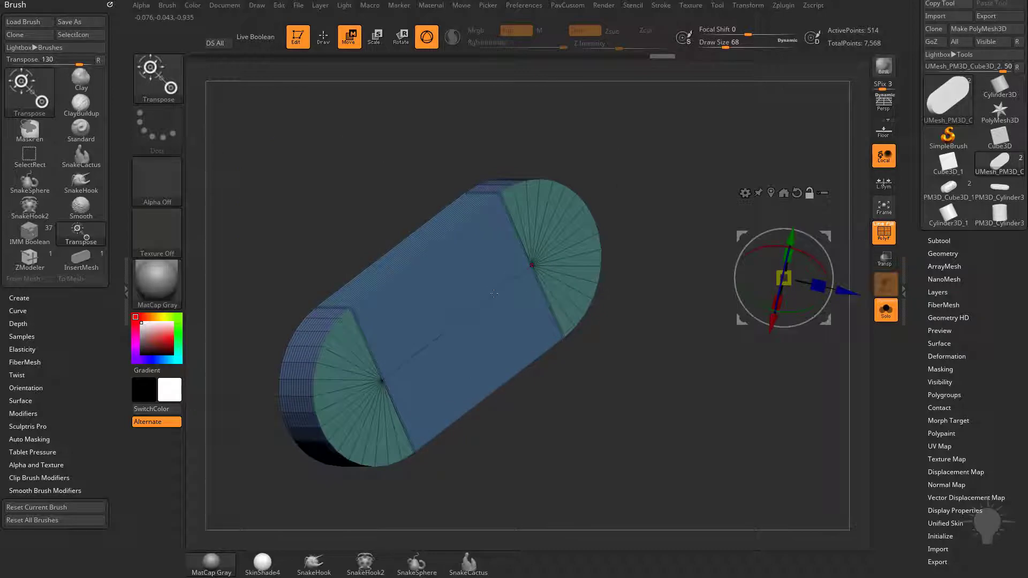
pyautogui.keyDown('alt'); pyautogui.click(464, 317); pyautogui.keyUp('alt')
pyautogui.keyDown('alt'); pyautogui.click(531, 265); pyautogui.keyUp('alt')
pyautogui.moveTo(667, 251); pyautogui.dragTo(677, 294, button='right')
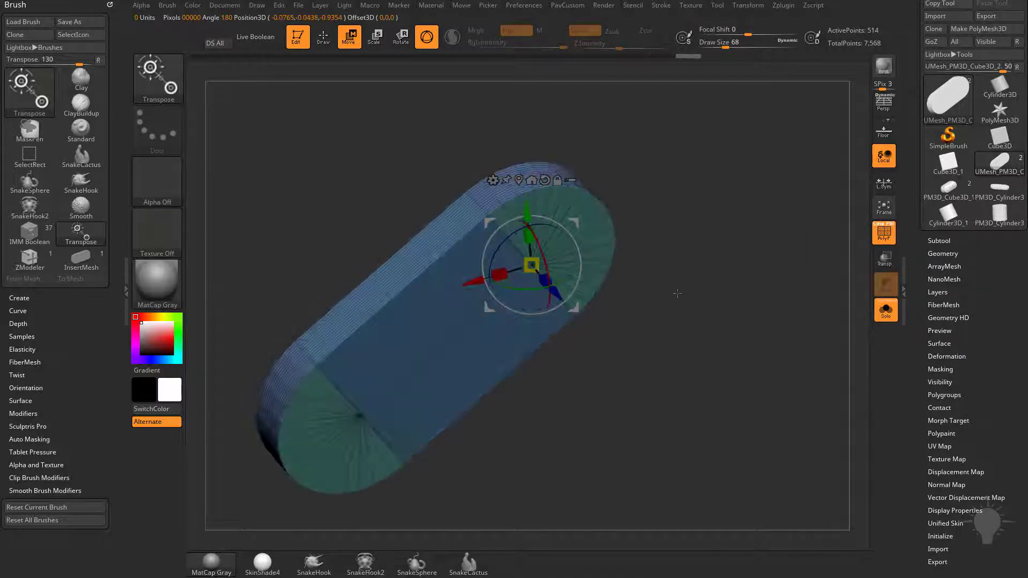
# Offset the gizmo's pivot along its red and green axes and snap it onto the piece's upper long edge.
pyautogui.moveTo(678, 294); pyautogui.dragTo(674, 265)
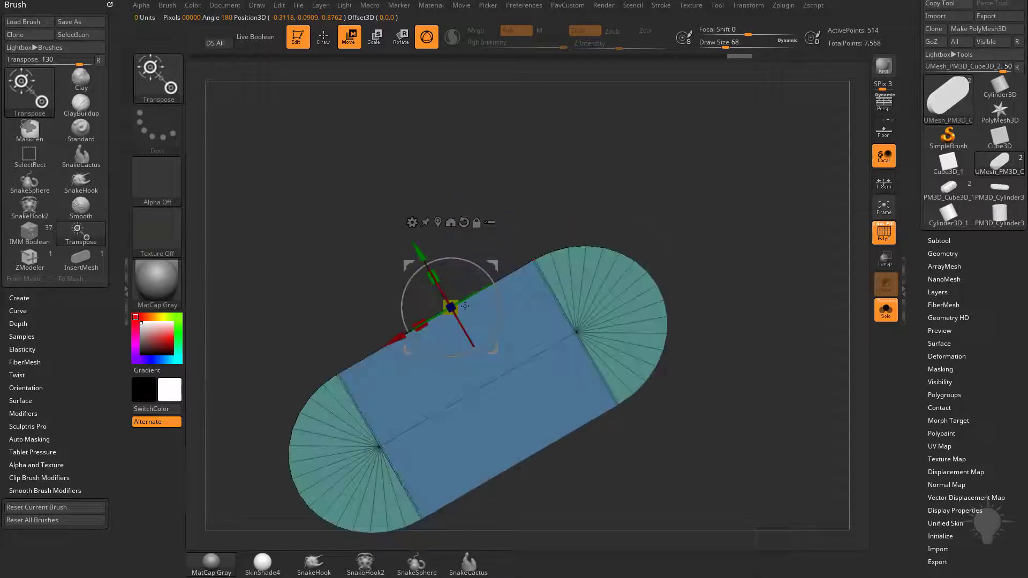
pyautogui.keyDown('alt'); pyautogui.moveTo(392, 345); pyautogui.dragTo(367, 358); pyautogui.keyUp('alt')
pyautogui.keyDown('alt'); pyautogui.moveTo(395, 262); pyautogui.dragTo(383, 239); pyautogui.keyUp('alt')
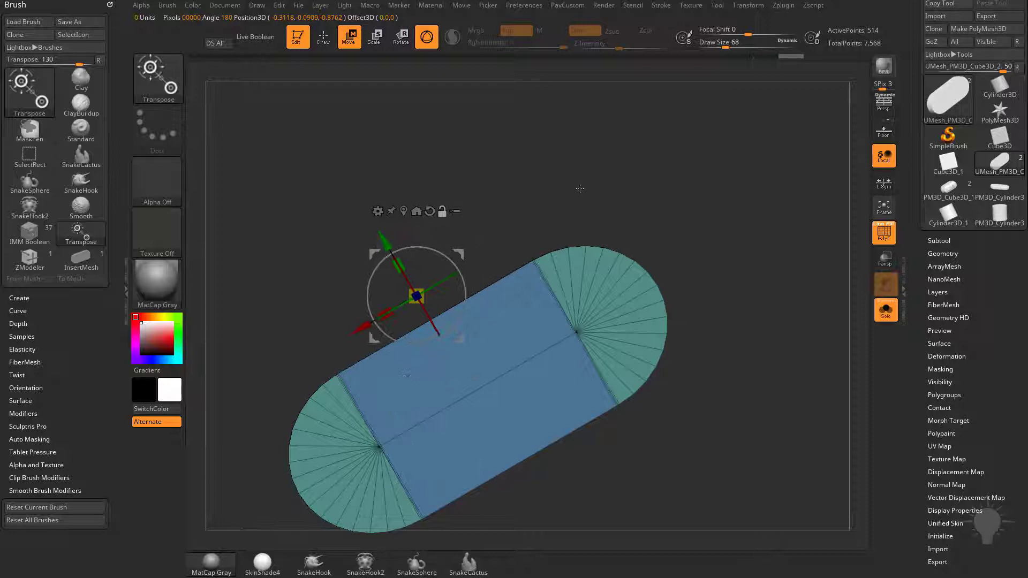
pyautogui.moveTo(579, 188); pyautogui.dragTo(595, 212)
pyautogui.keyDown('alt'); pyautogui.click(497, 274); pyautogui.keyUp('alt')
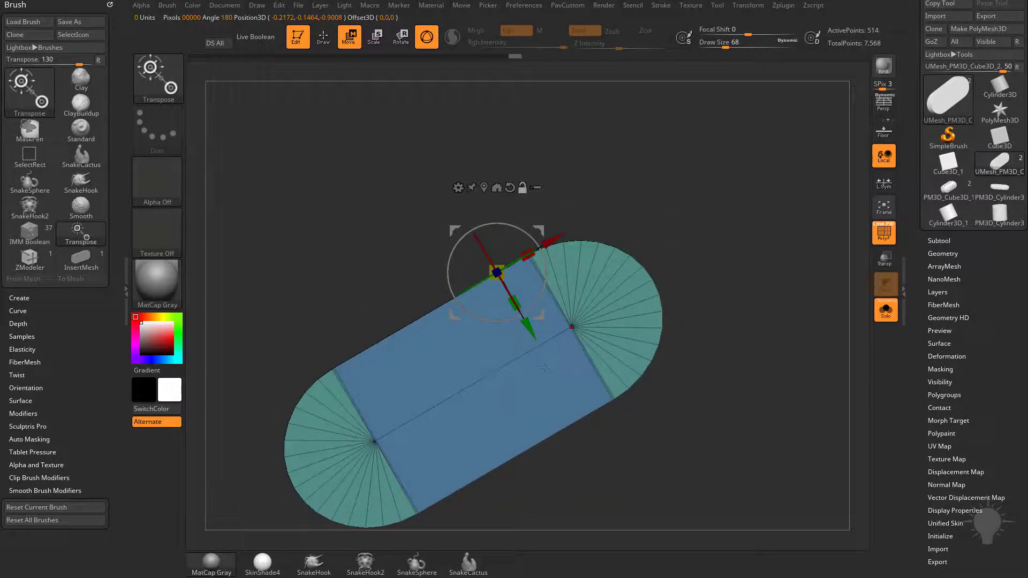
# Recentre the gizmo on the rounded piece and turn off Solo mode.
pyautogui.click(484, 187)
pyautogui.keyDown('alt'); pyautogui.moveTo(691, 311); pyautogui.dragTo(685, 243); pyautogui.keyUp('alt')
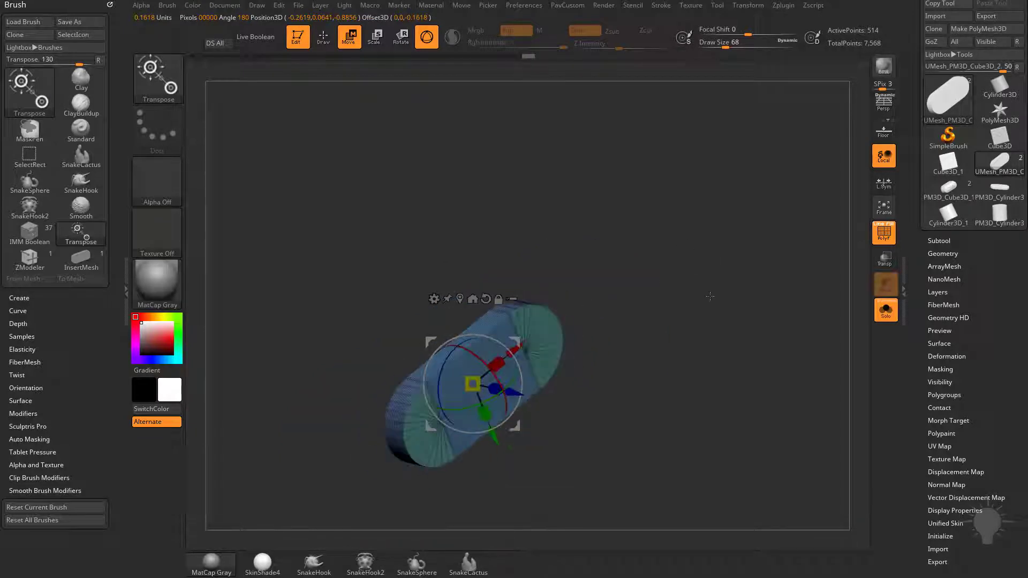
pyautogui.click(886, 311)
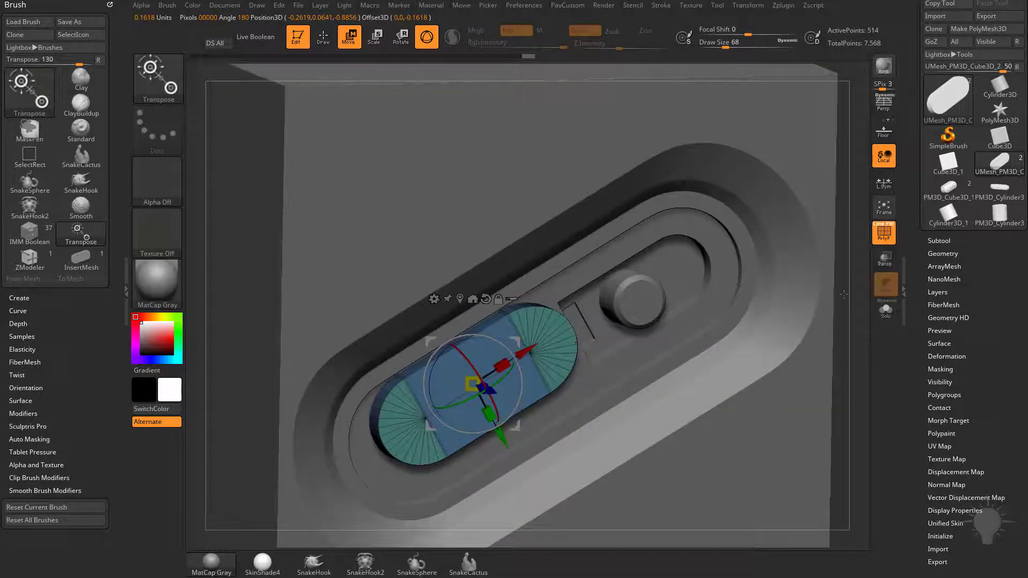
# Apply the Stretch deformer to the rounded piece and stretch it outward at both long sides and its lower end.
pyautogui.keyDown('shift'); pyautogui.moveTo(851, 292); pyautogui.dragTo(833, 277); pyautogui.keyUp('shift')
pyautogui.click(434, 299)
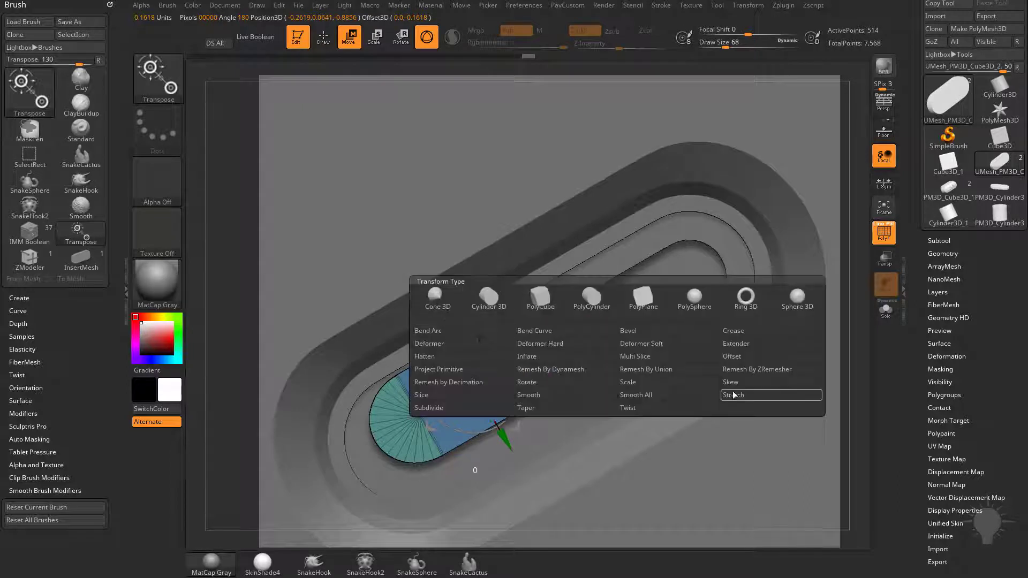
pyautogui.click(765, 395)
pyautogui.moveTo(509, 444); pyautogui.dragTo(524, 472)
pyautogui.moveTo(356, 453); pyautogui.dragTo(330, 467)
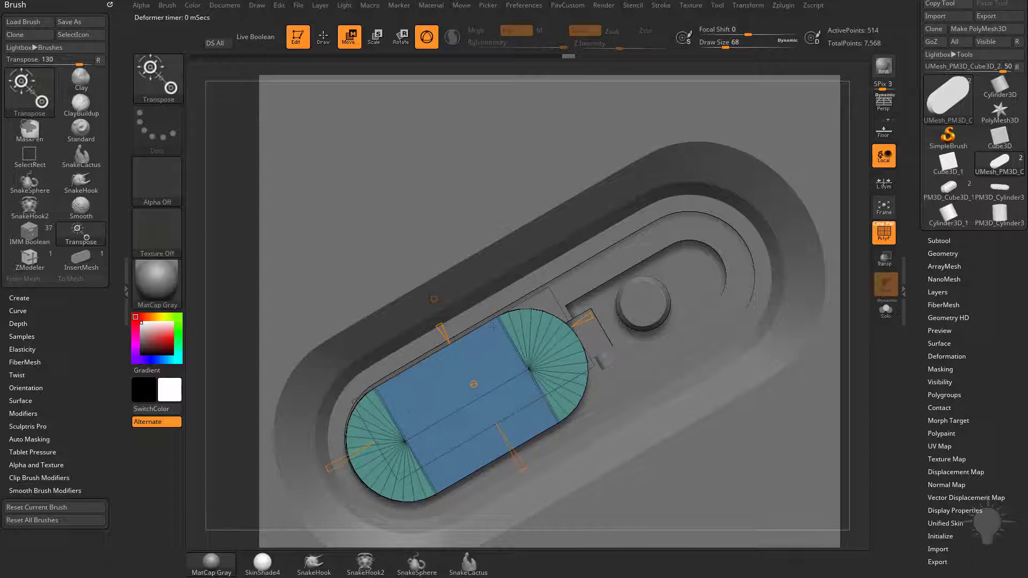
pyautogui.moveTo(435, 327); pyautogui.dragTo(435, 325)
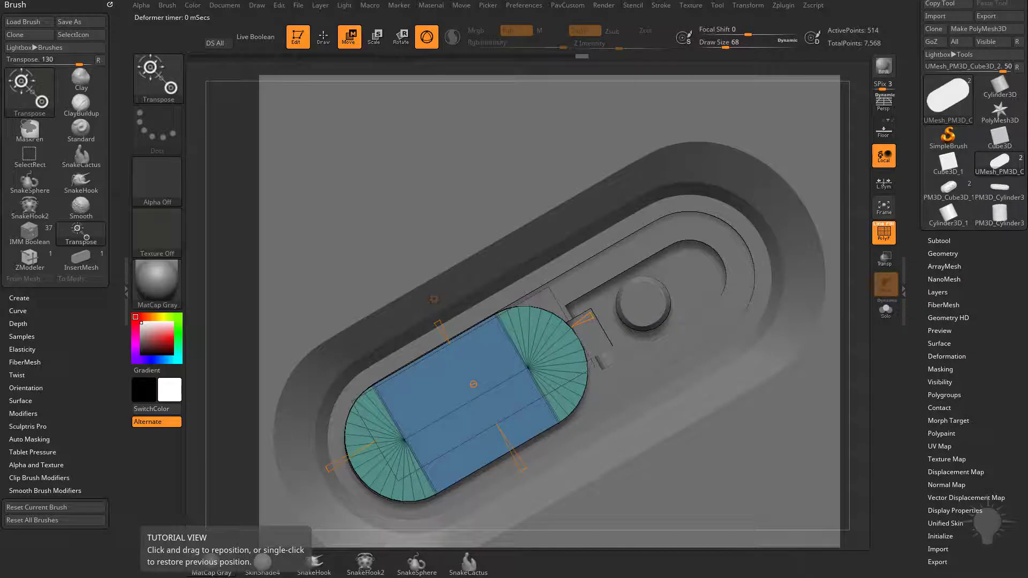
# Look up the "ZB4 R8 What's New" playlist on YouTube in the browser and return to ZBrush.
pyautogui.moveTo(643, 577); pyautogui.dragTo(442, 34)
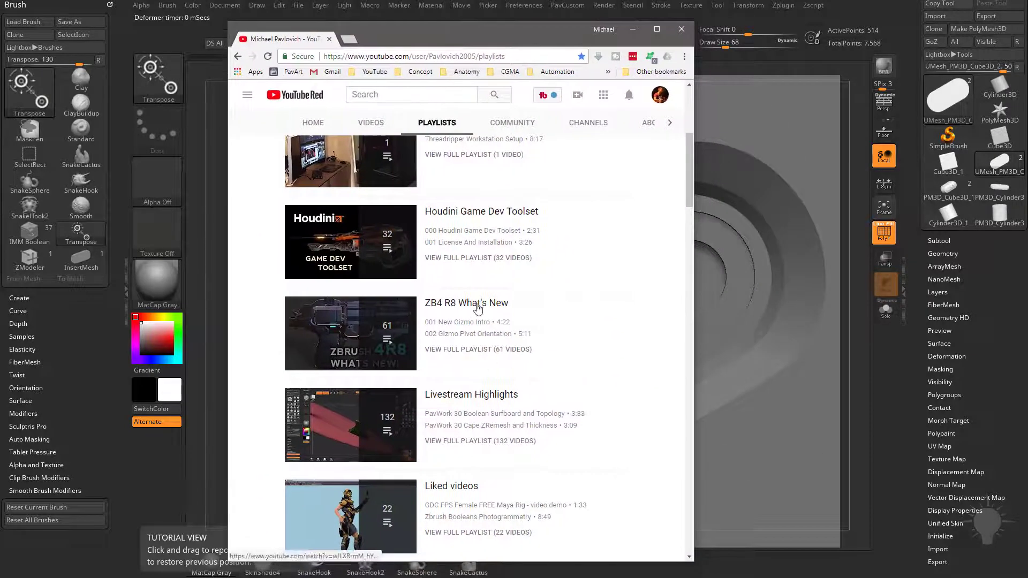
pyautogui.hotkey('alt', 'Tab')
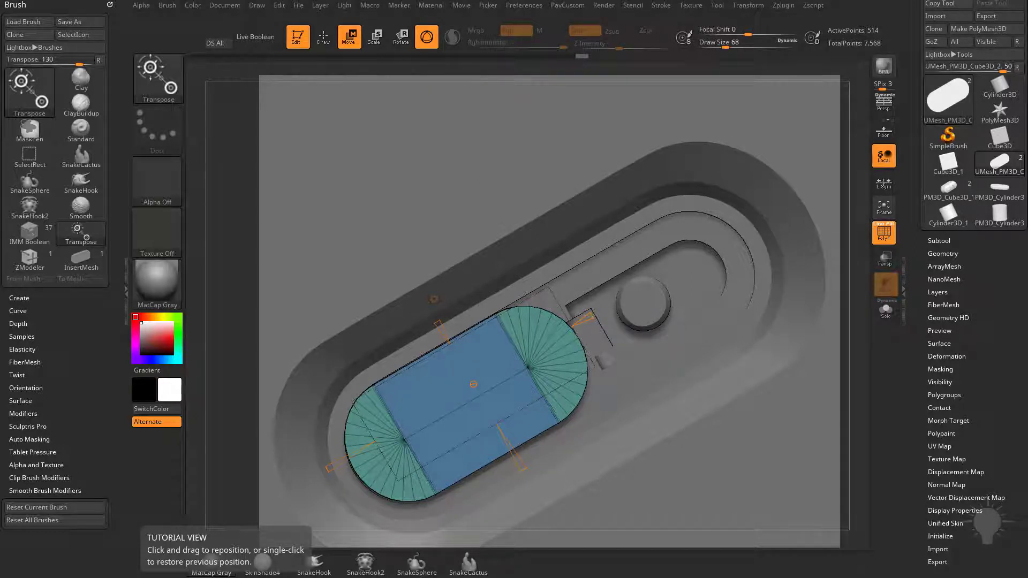
pyautogui.click(857, 242)
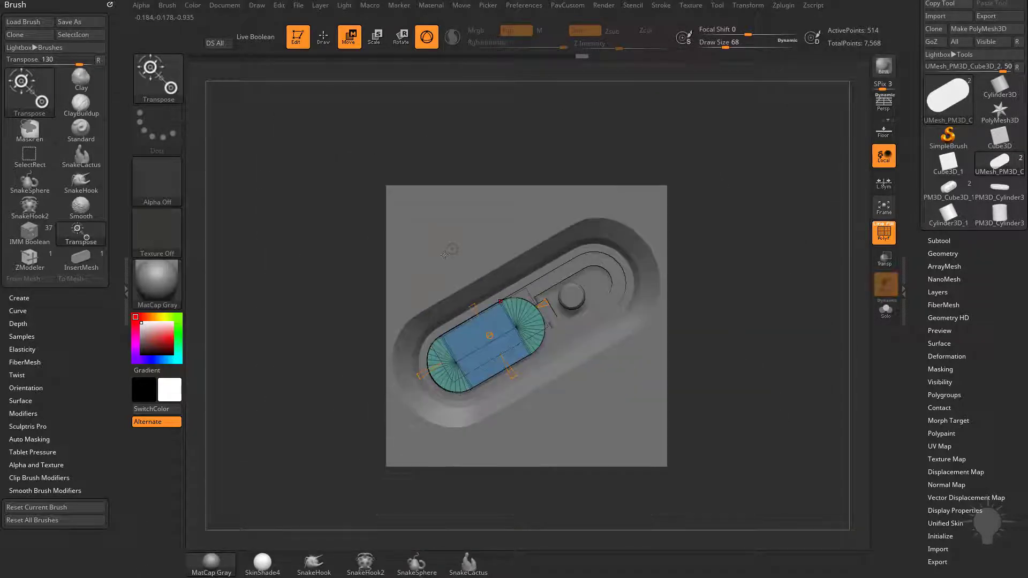
# Accept the stretch on the rounded piece and apply the Skew deformer to it.
pyautogui.click(452, 251)
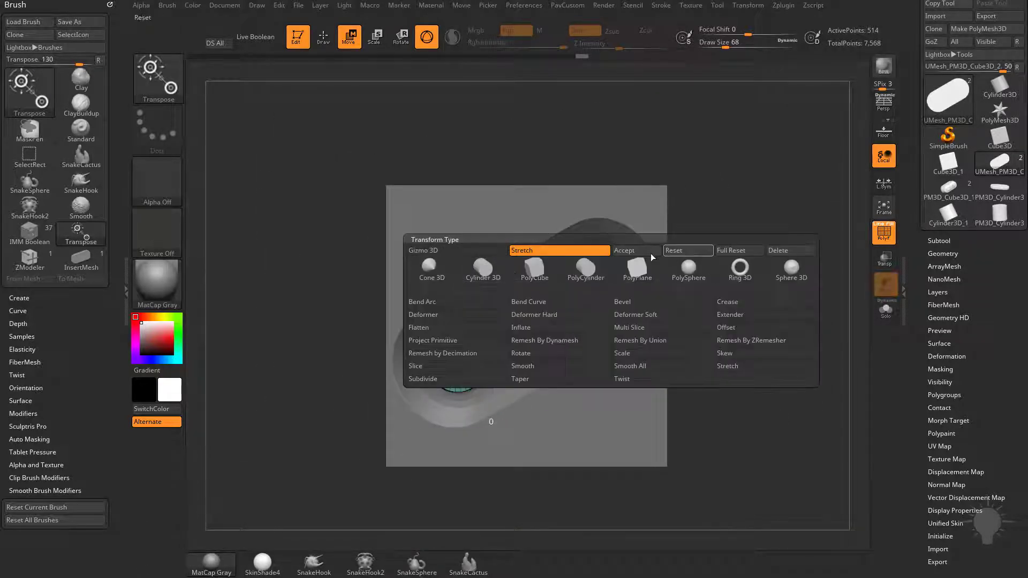
pyautogui.click(637, 251)
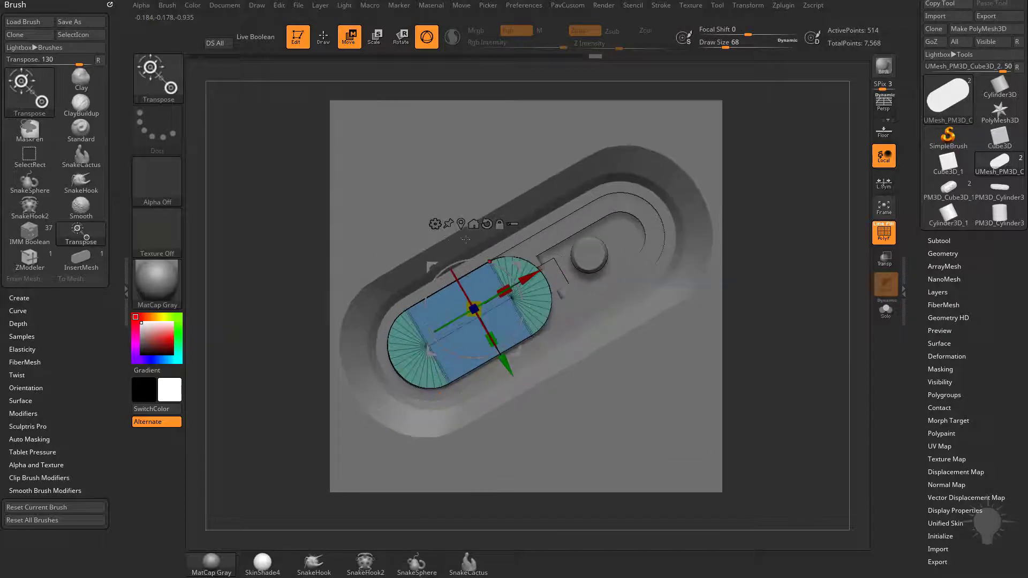
pyautogui.click(435, 224)
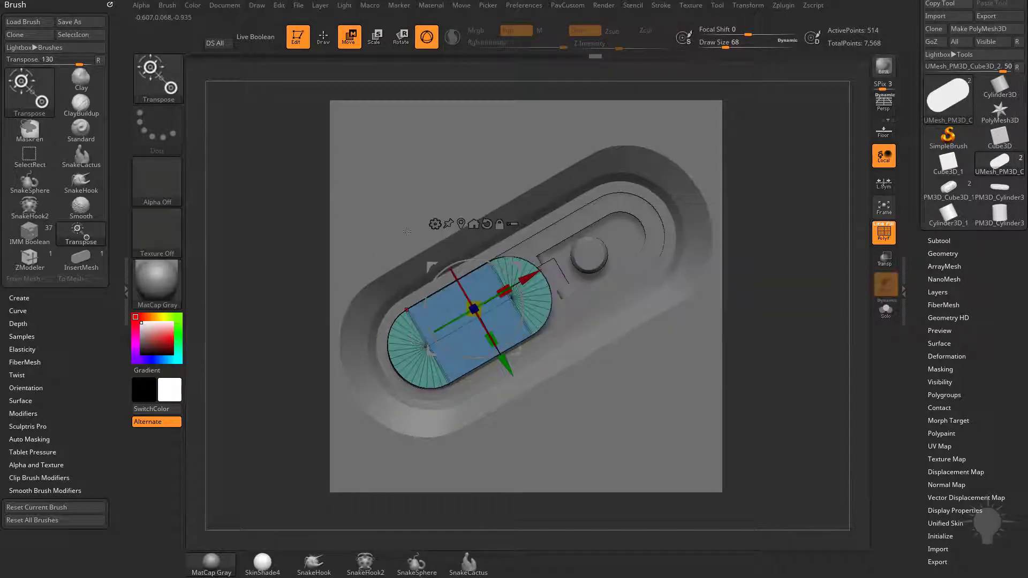
pyautogui.click(435, 225)
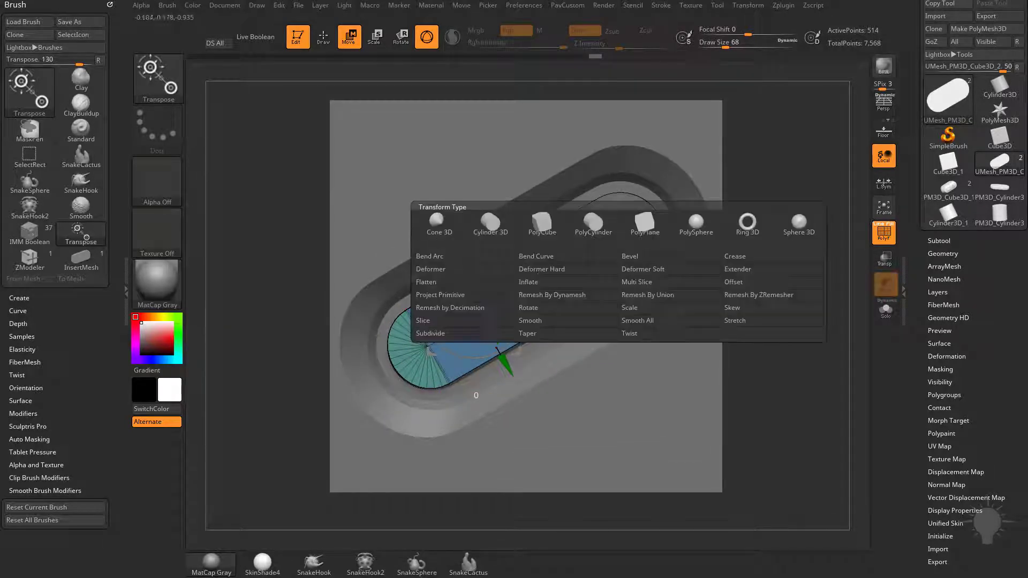
pyautogui.click(735, 320)
pyautogui.moveTo(776, 241); pyautogui.dragTo(807, 274)
pyautogui.keyDown('alt'); pyautogui.moveTo(808, 274); pyautogui.dragTo(802, 300); pyautogui.keyUp('alt')
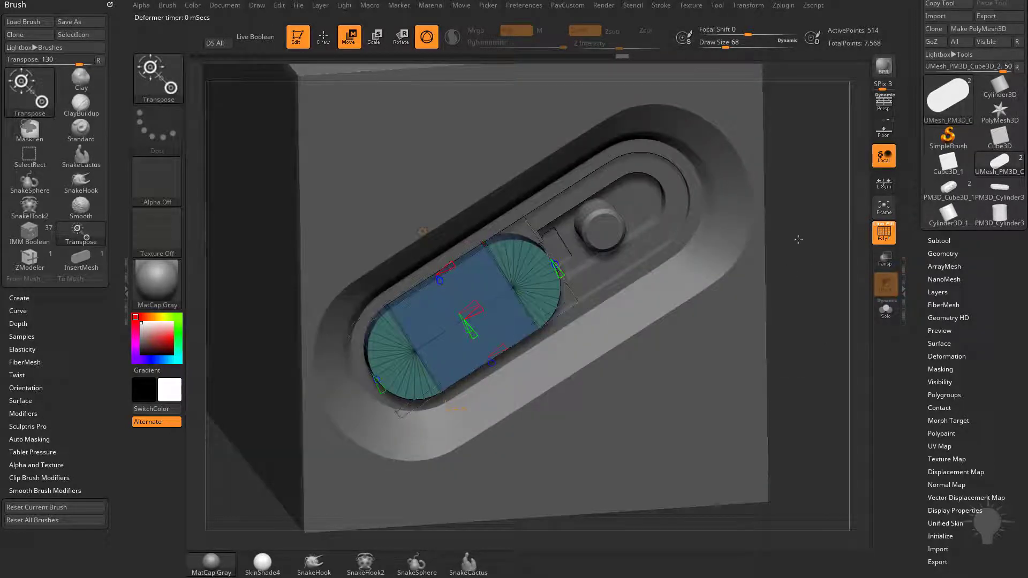
pyautogui.moveTo(798, 239); pyautogui.dragTo(820, 242)
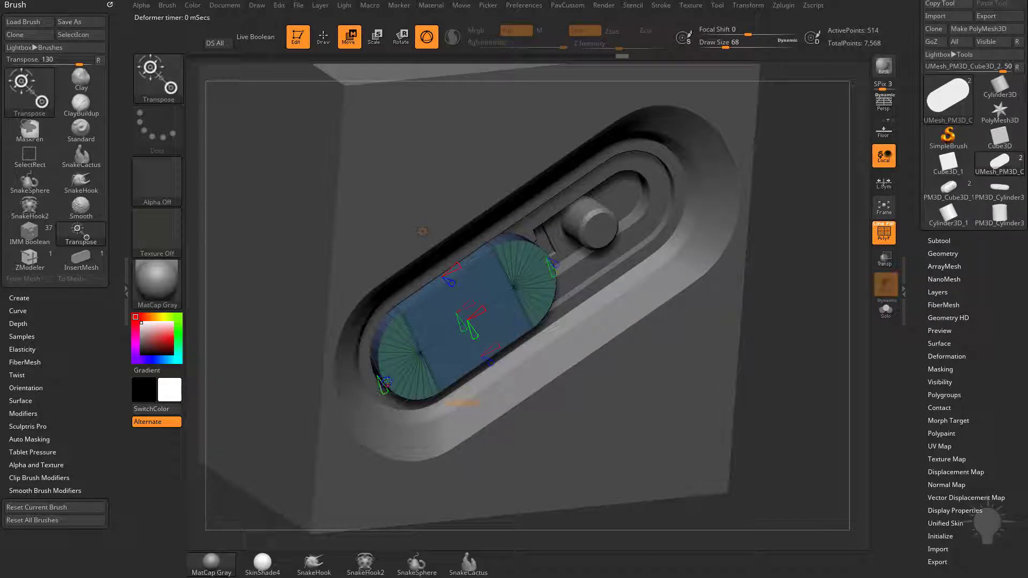
pyautogui.moveTo(385, 382)
pyautogui.mouseDown()
pyautogui.moveTo(358, 353)
pyautogui.moveTo(393, 417)
pyautogui.moveTo(380, 392)
pyautogui.mouseUp()
pyautogui.moveTo(784, 299); pyautogui.dragTo(777, 274)
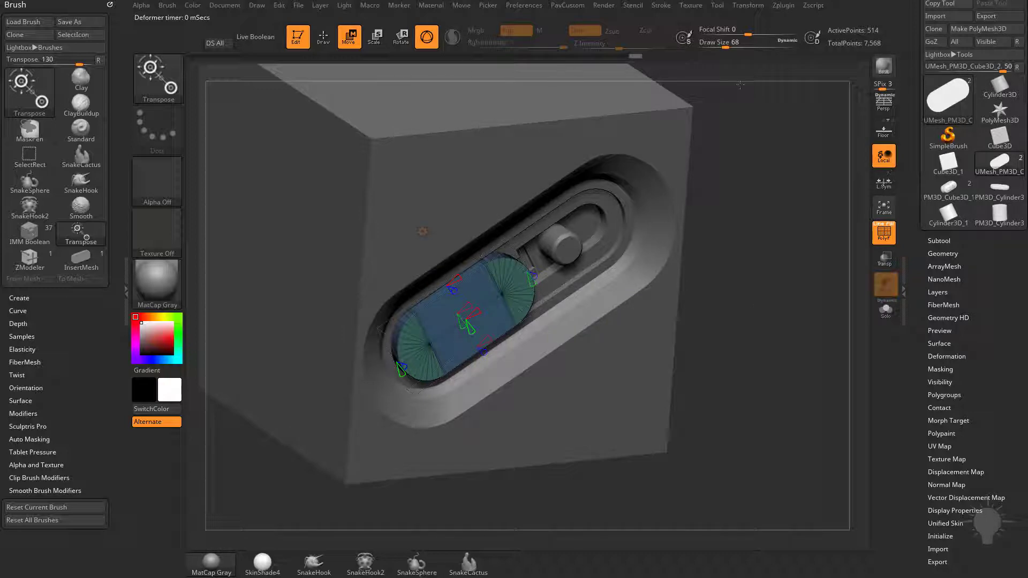
# Switch to the Cylinder3D tool, convert it to a polymesh and show it from the front in Move mode.
pyautogui.click(1003, 90)
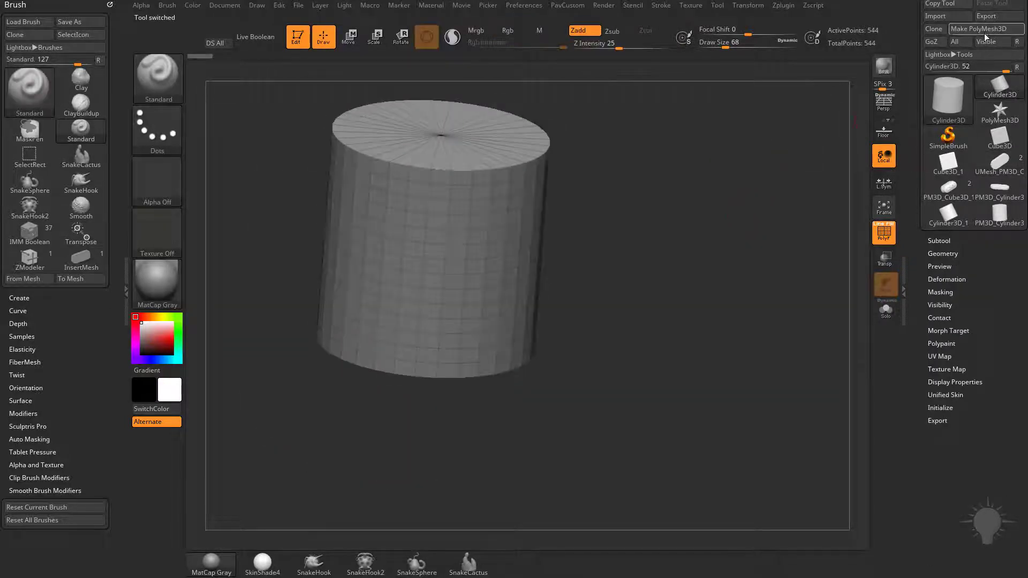
pyautogui.click(986, 30)
pyautogui.click(948, 99)
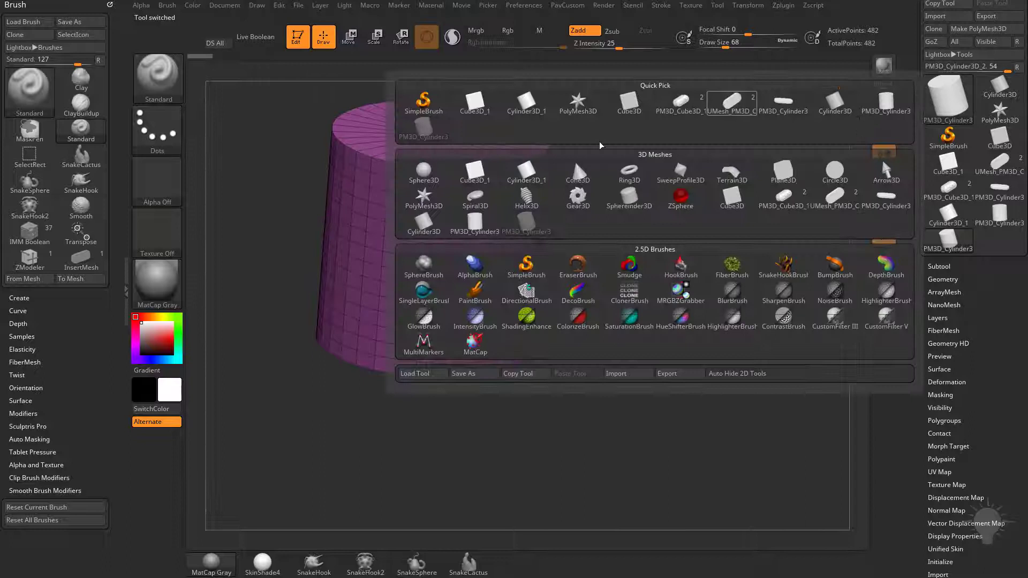
pyautogui.keyDown('shift'); pyautogui.moveTo(294, 276); pyautogui.dragTo(669, 173); pyautogui.keyUp('shift')
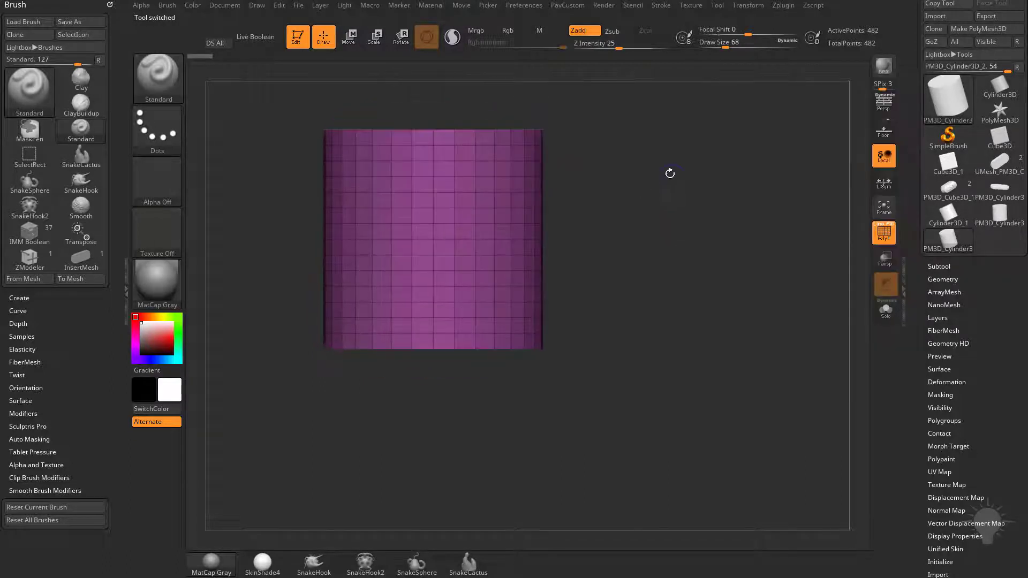
pyautogui.press('w')
# Apply the Skew deformer to the cylinder and inspect its handles from several sides.
pyautogui.click(412, 235)
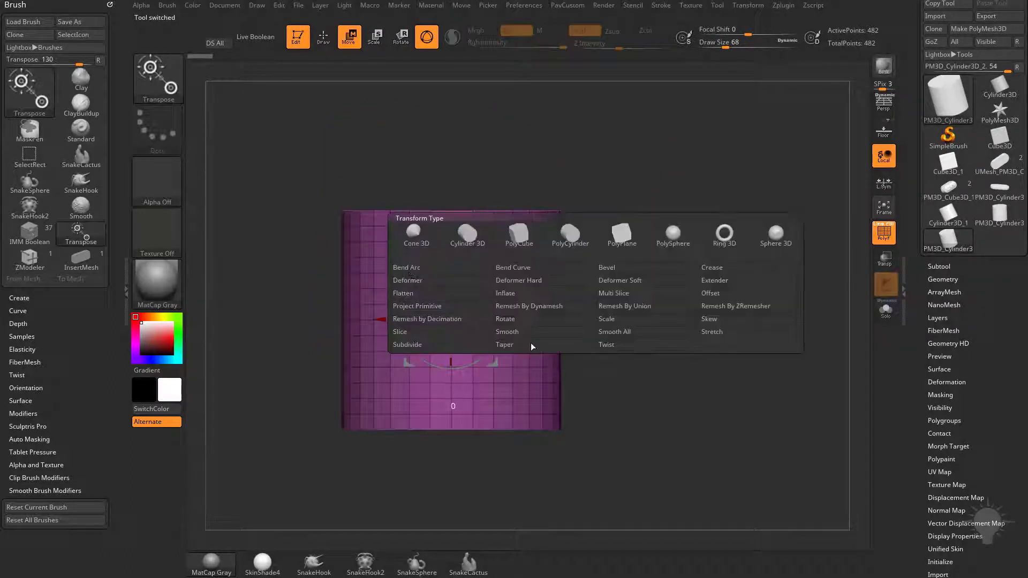
pyautogui.click(411, 236)
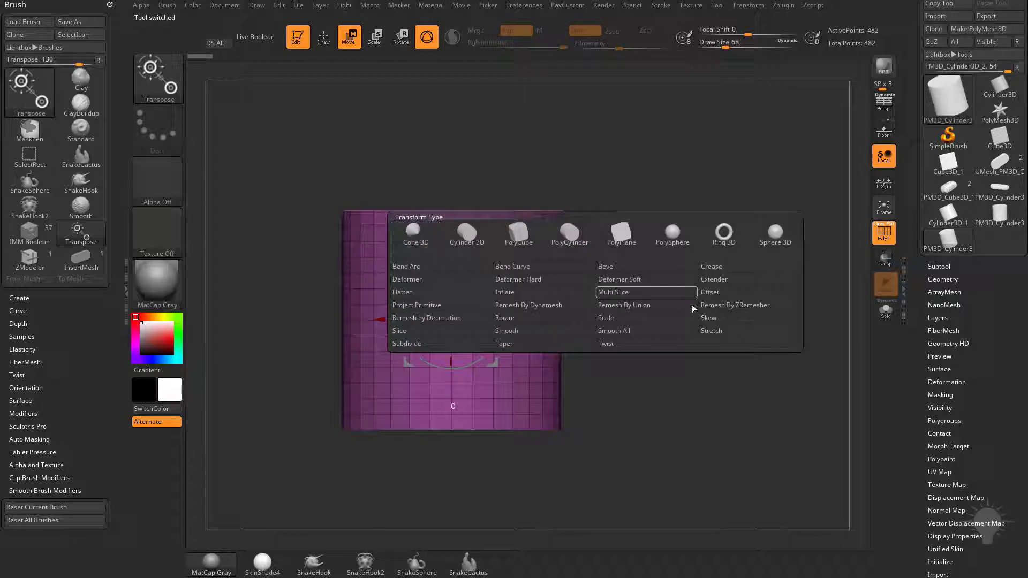
pyautogui.click(708, 317)
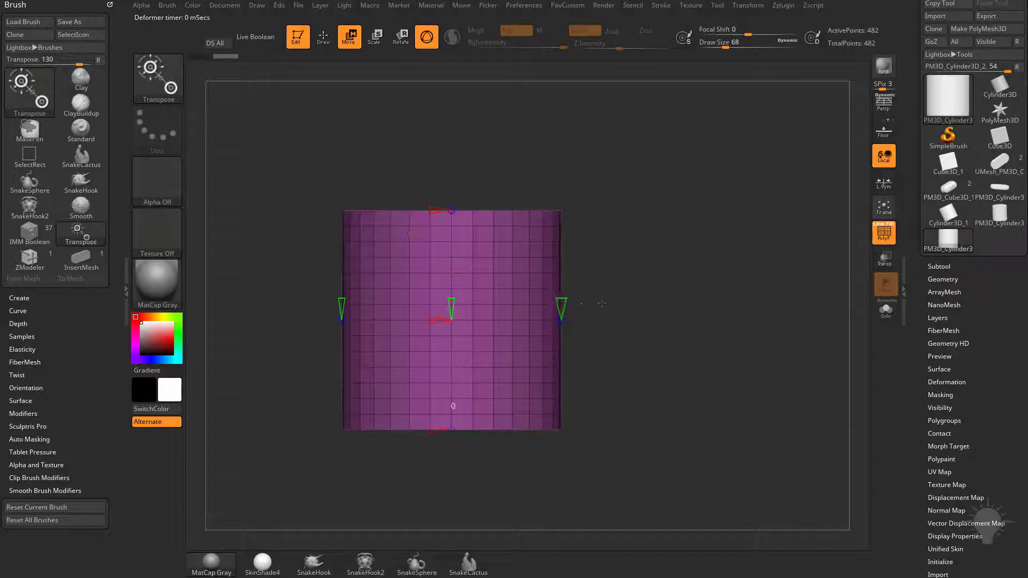
pyautogui.moveTo(561, 301); pyautogui.dragTo(561, 344)
pyautogui.moveTo(640, 209); pyautogui.dragTo(419, 220)
pyautogui.moveTo(557, 202); pyautogui.dragTo(639, 193)
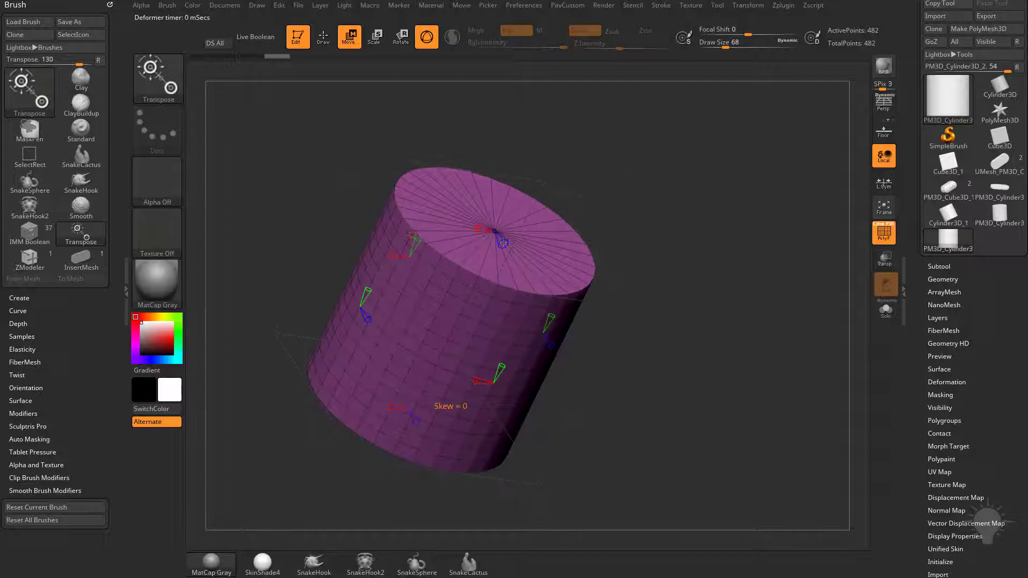
pyautogui.moveTo(502, 243)
pyautogui.mouseDown()
pyautogui.moveTo(550, 306)
pyautogui.moveTo(454, 167)
pyautogui.moveTo(523, 272)
pyautogui.moveTo(498, 229)
pyautogui.mouseUp()
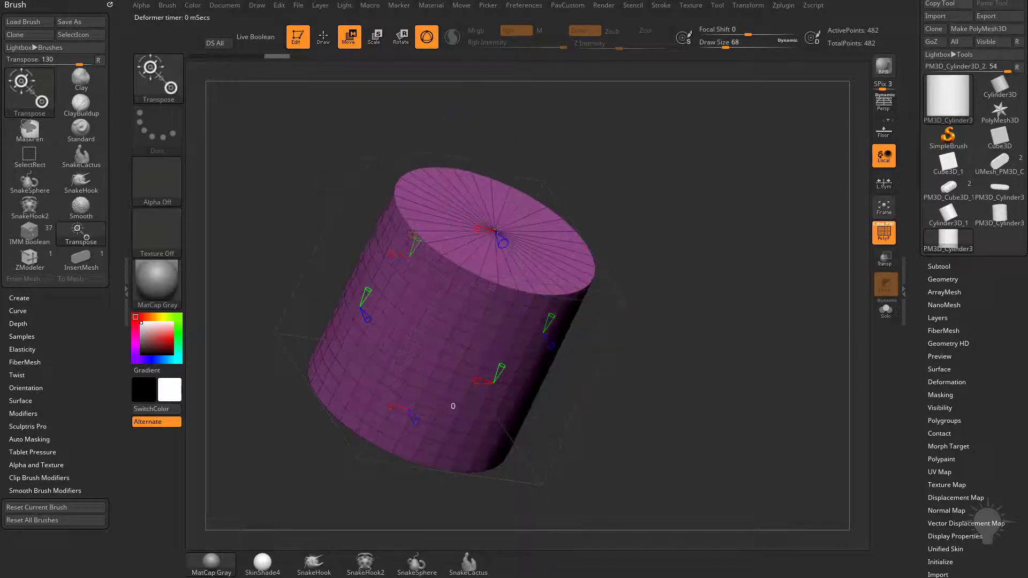
pyautogui.keyDown('shift'); pyautogui.moveTo(638, 194); pyautogui.dragTo(520, 303); pyautogui.keyUp('shift')
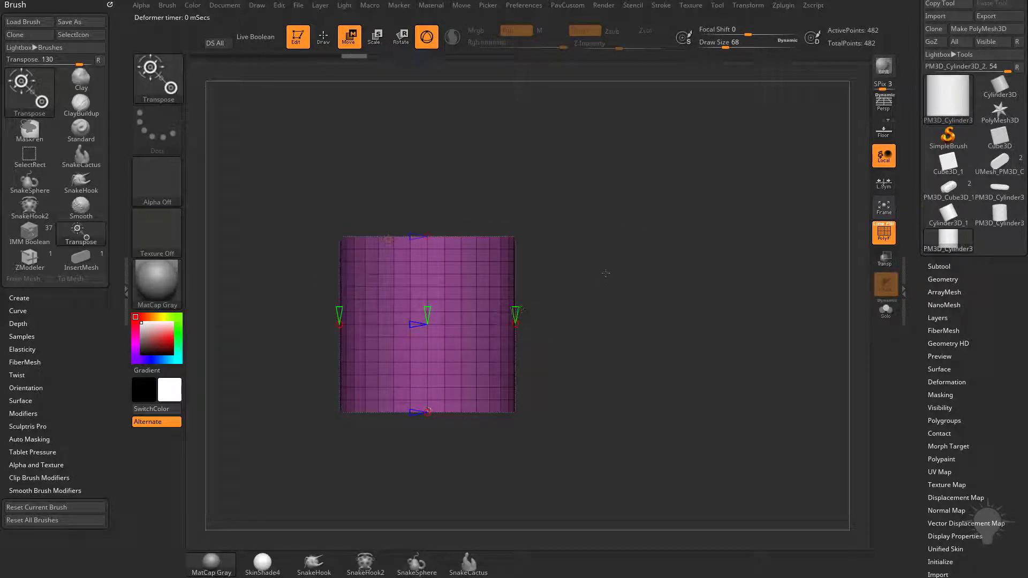
# Replace Skew with the Deformer, reduce its cage to corner points only and select the points on the cylinder's right side.
pyautogui.press('y')
pyautogui.click(387, 239)
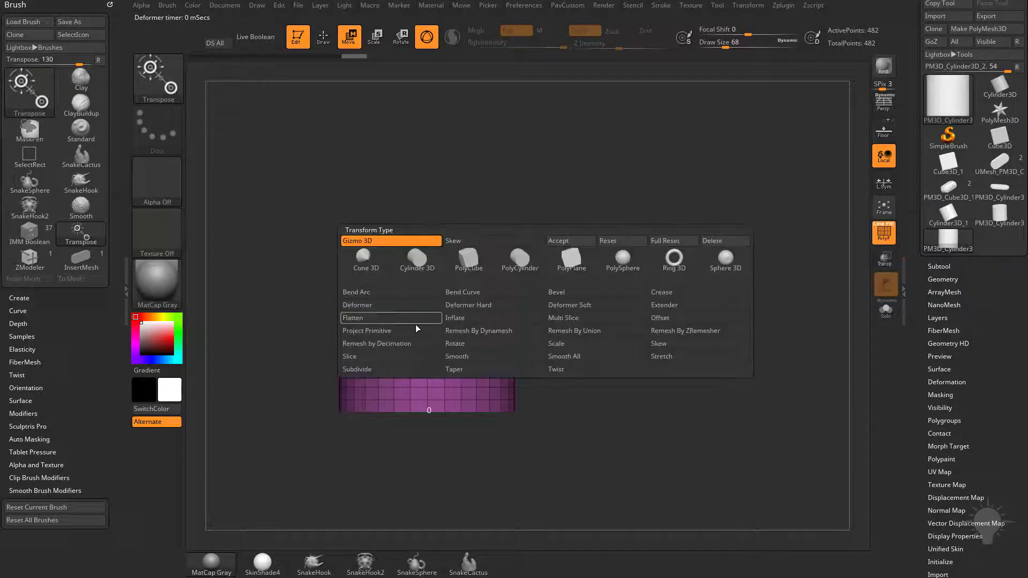
pyautogui.click(394, 305)
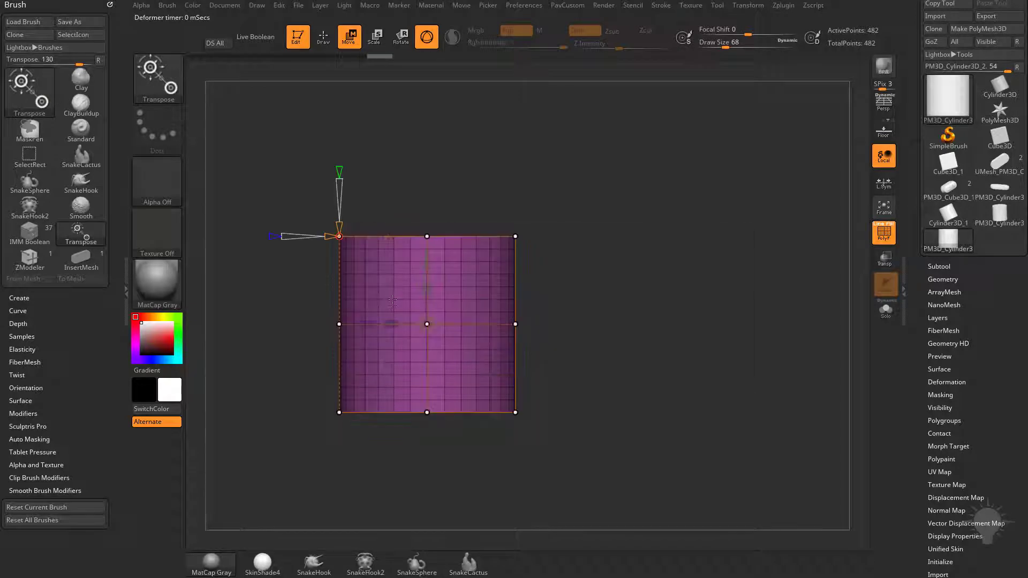
pyautogui.moveTo(343, 225); pyautogui.dragTo(423, 271, button='right')
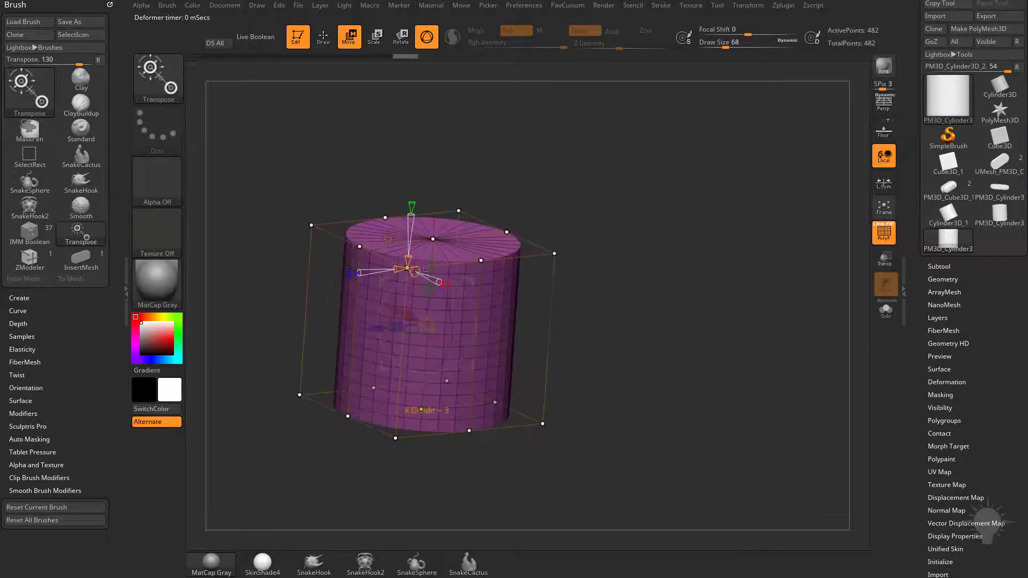
pyautogui.moveTo(576, 230)
pyautogui.keyDown('shift'); pyautogui.mouseDown()
pyautogui.moveTo(562, 216)
pyautogui.moveTo(594, 251)
pyautogui.moveTo(565, 222)
pyautogui.mouseUp(); pyautogui.keyUp('shift')
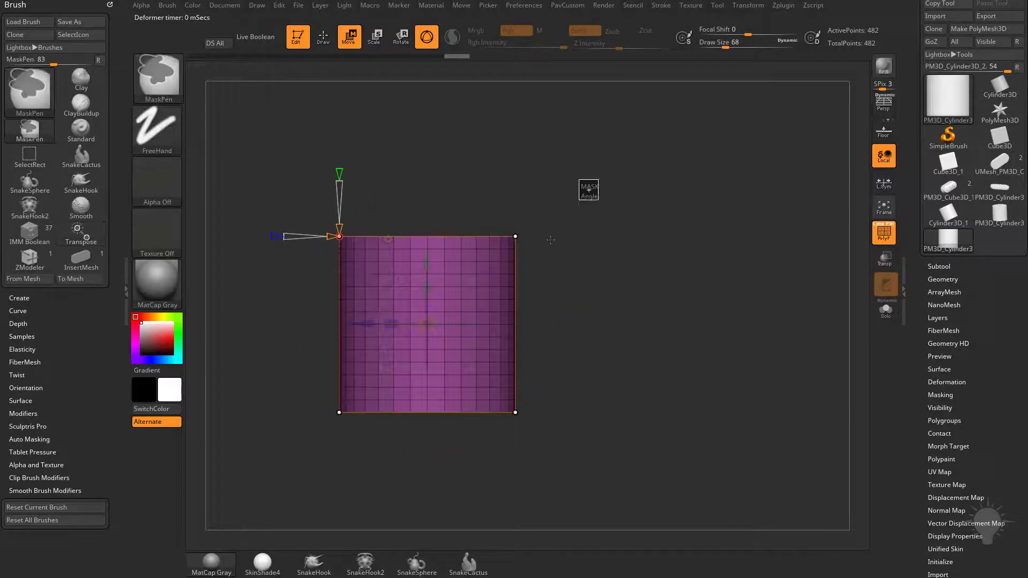
pyautogui.keyDown('ctrl'); pyautogui.moveTo(599, 179); pyautogui.dragTo(484, 446); pyautogui.keyUp('ctrl')
pyautogui.moveTo(613, 261); pyautogui.dragTo(503, 323)
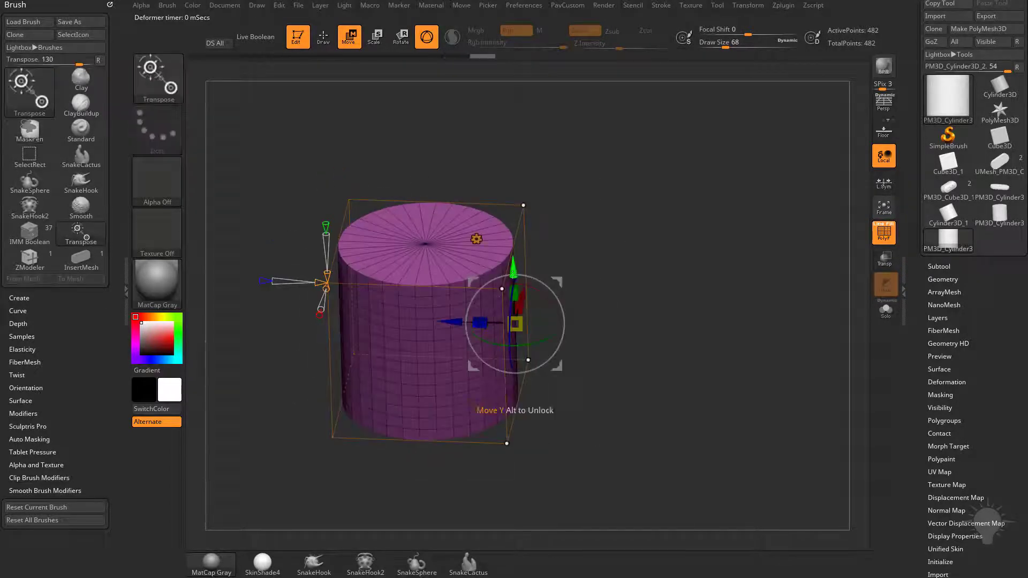
# Try to slant the cylinder by moving the selected cage points up and down along the green axis, and undo both moves.
pyautogui.moveTo(512, 272); pyautogui.dragTo(512, 199)
pyautogui.moveTo(533, 257); pyautogui.dragTo(569, 237)
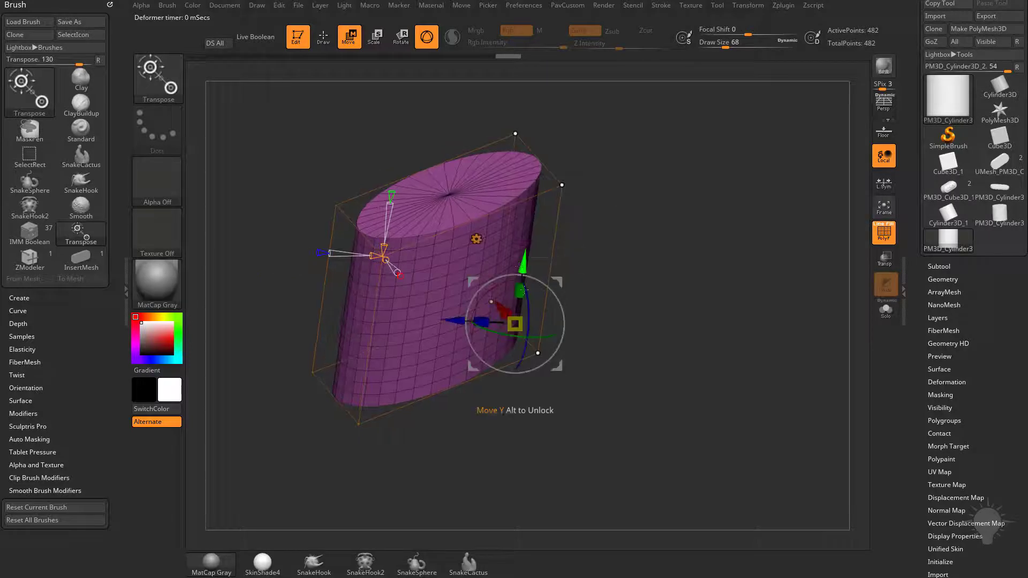
pyautogui.moveTo(521, 265); pyautogui.dragTo(503, 394)
pyautogui.moveTo(649, 311); pyautogui.dragTo(666, 323)
pyautogui.hotkey('ctrl', 'z')
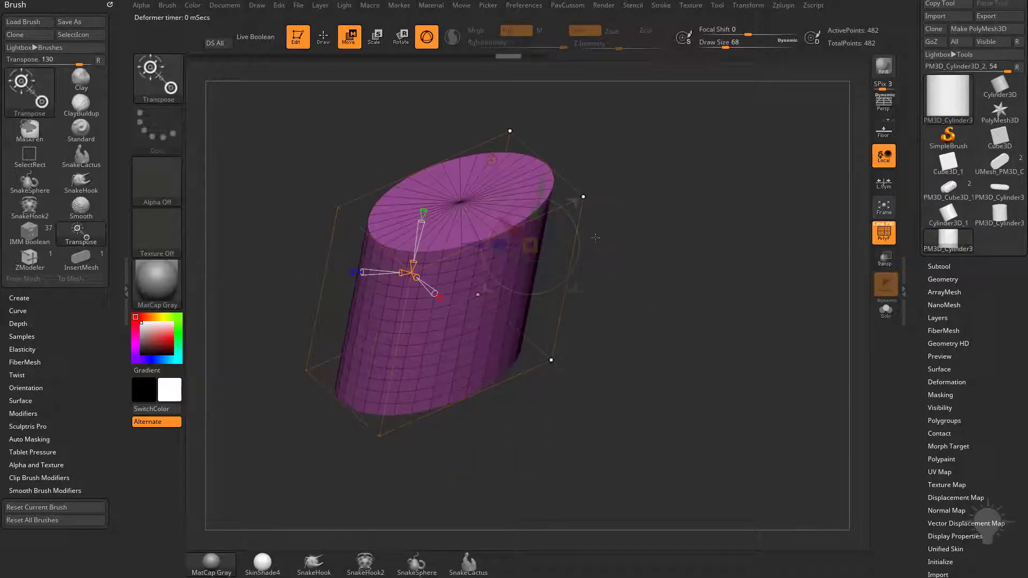
pyautogui.hotkey('ctrl', 'z')
# Replace the Deformer on the cylinder with the Skew deformer.
pyautogui.click(476, 239)
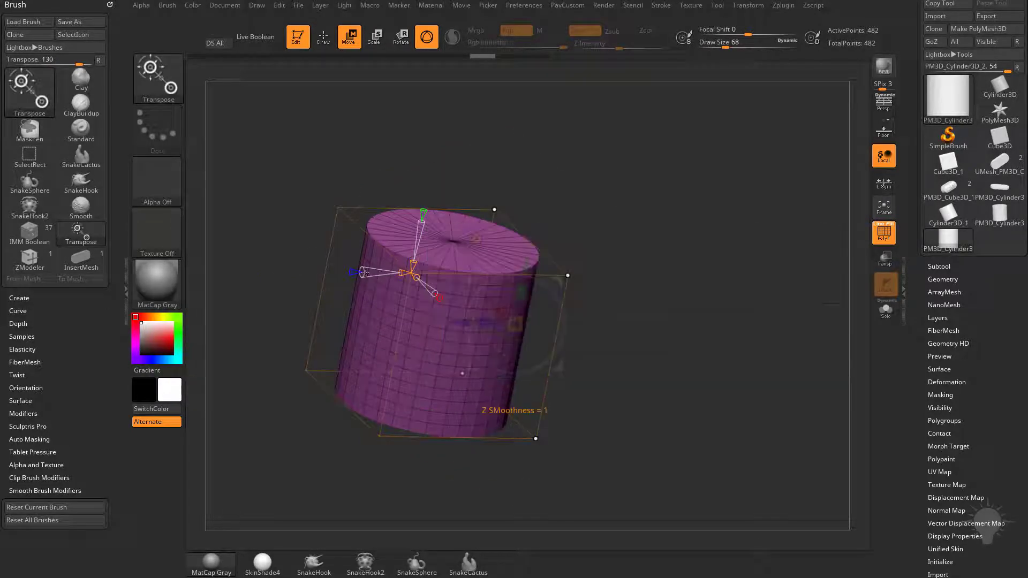
pyautogui.click(476, 240)
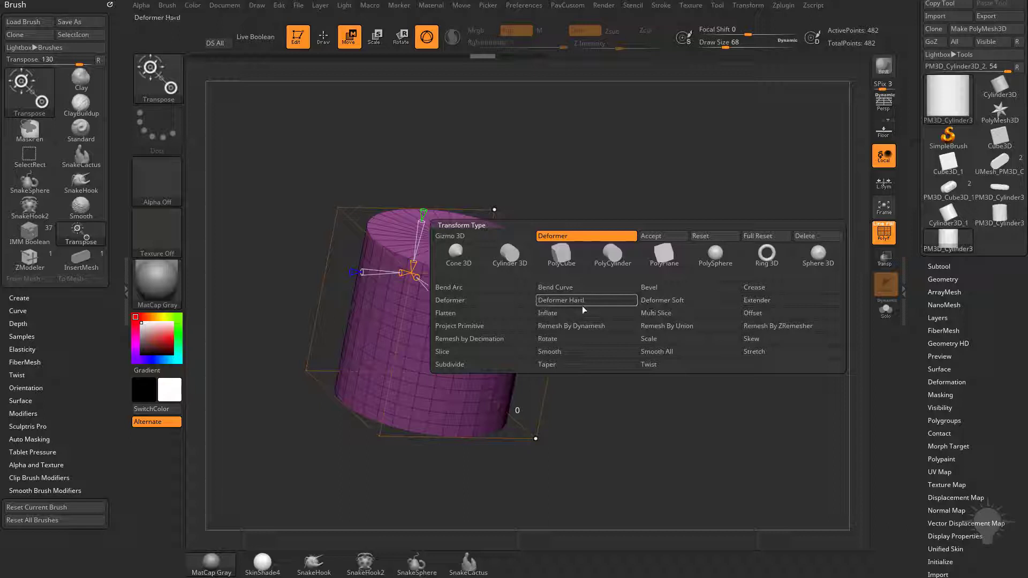
pyautogui.click(755, 338)
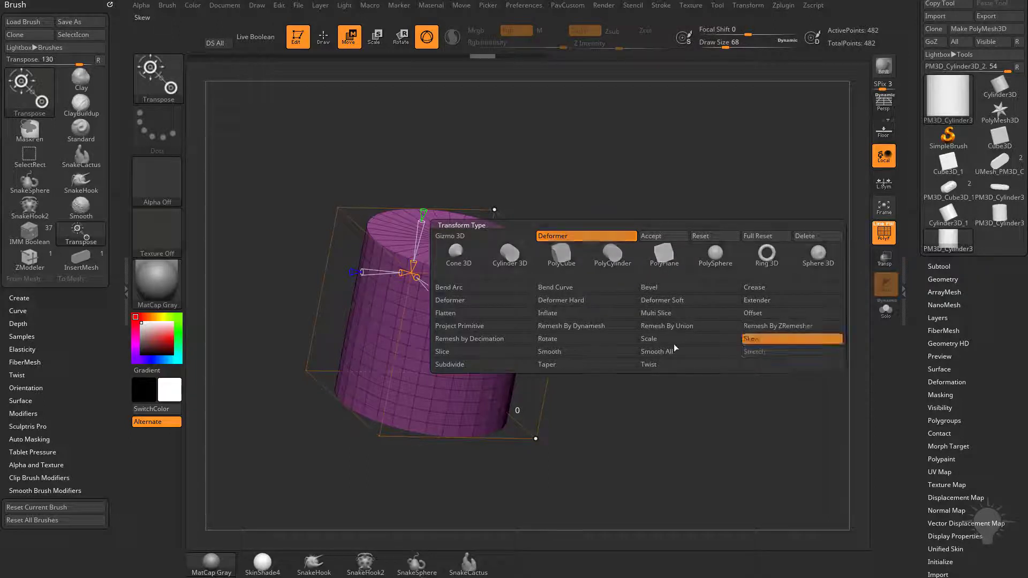
# Try skewing the cylinder vertically with the green handle on its right side, undoing each attempt.
pyautogui.moveTo(635, 309); pyautogui.dragTo(534, 313)
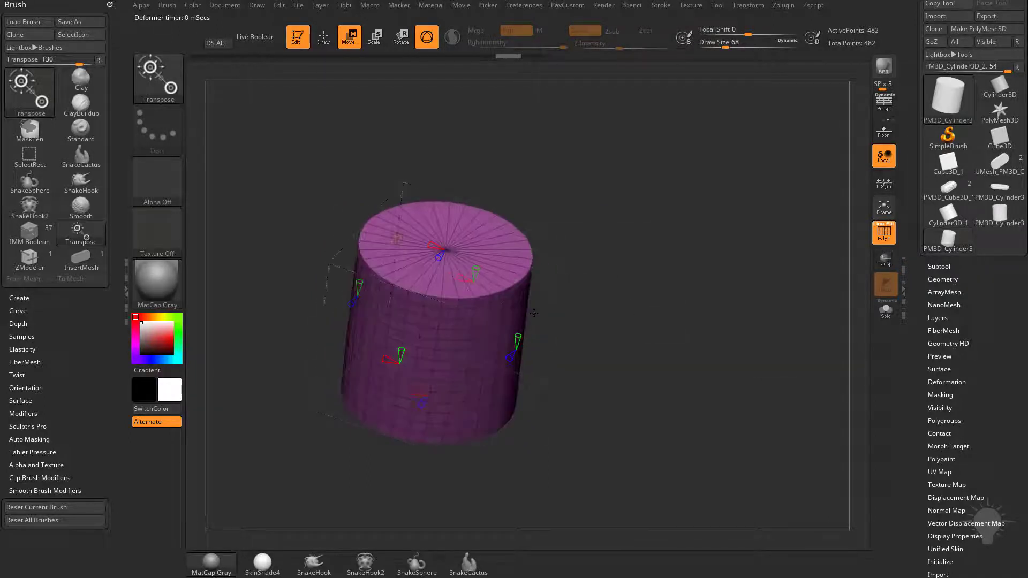
pyautogui.moveTo(596, 241); pyautogui.dragTo(552, 241)
pyautogui.moveTo(671, 296); pyautogui.dragTo(529, 310)
pyautogui.moveTo(573, 305); pyautogui.dragTo(621, 299)
pyautogui.moveTo(477, 318)
pyautogui.mouseDown()
pyautogui.moveTo(446, 314)
pyautogui.moveTo(477, 318)
pyautogui.mouseUp()
pyautogui.moveTo(533, 343); pyautogui.dragTo(528, 283)
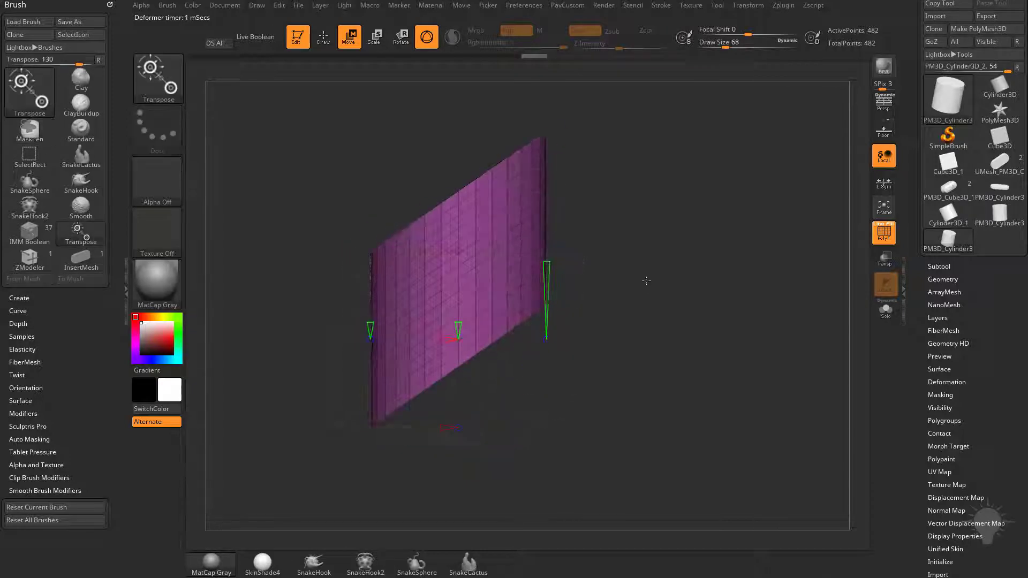
pyautogui.hotkey('ctrl', 'z')
pyautogui.moveTo(547, 324); pyautogui.dragTo(544, 278)
pyautogui.hotkey('ctrl', 'z')
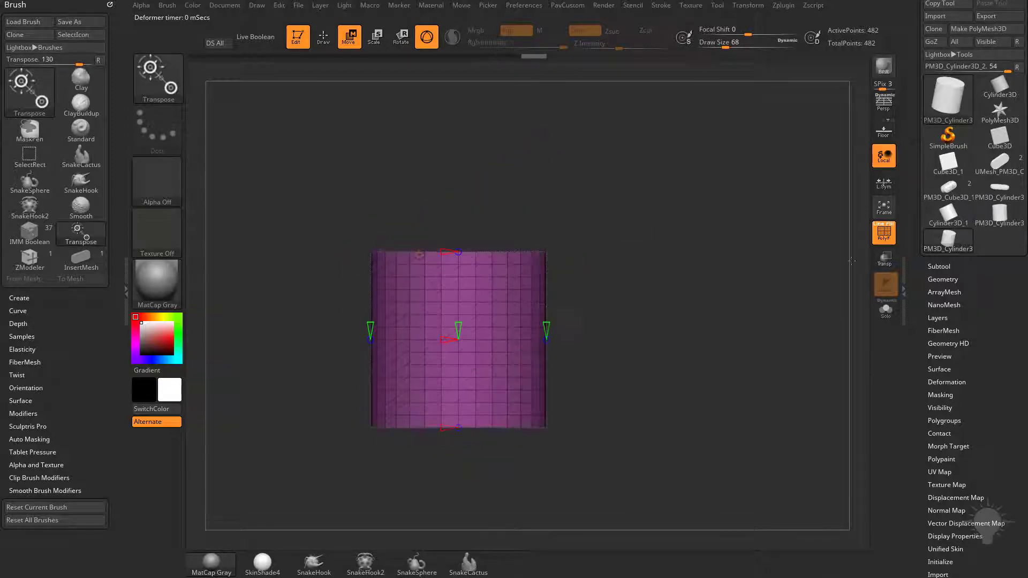
# Return to the UMesh slot model, frame the rounded piece and skew it along its upper and lower long edges.
pyautogui.click(958, 192)
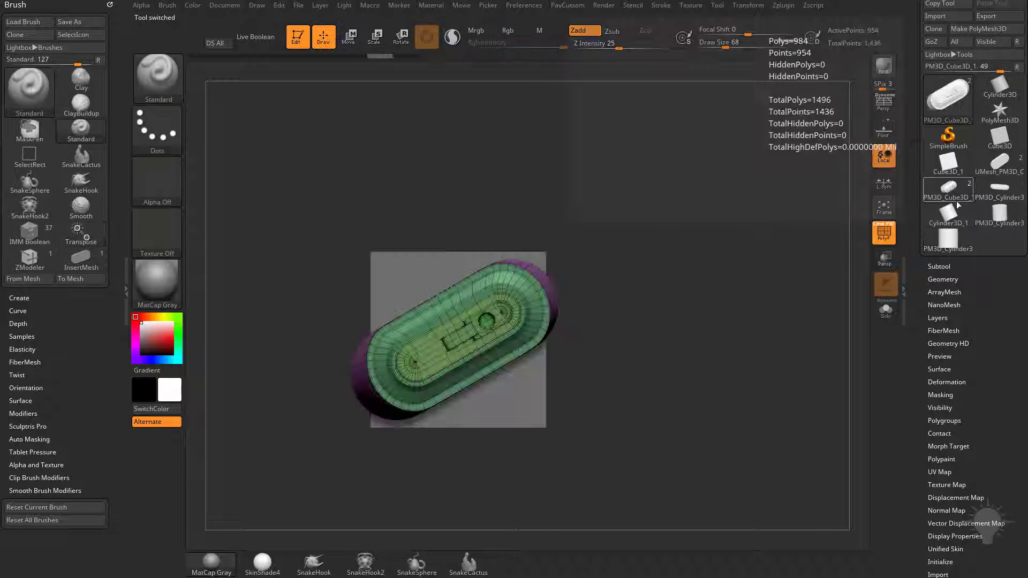
pyautogui.moveTo(657, 280); pyautogui.dragTo(702, 280)
pyautogui.click(999, 163)
pyautogui.press('w')
pyautogui.press('f')
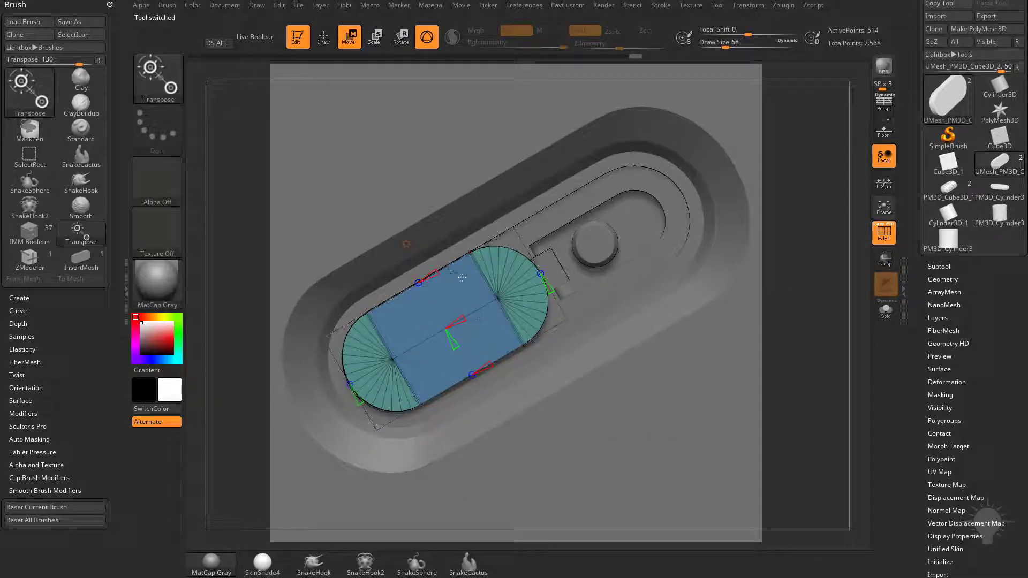
pyautogui.moveTo(462, 278); pyautogui.dragTo(460, 281)
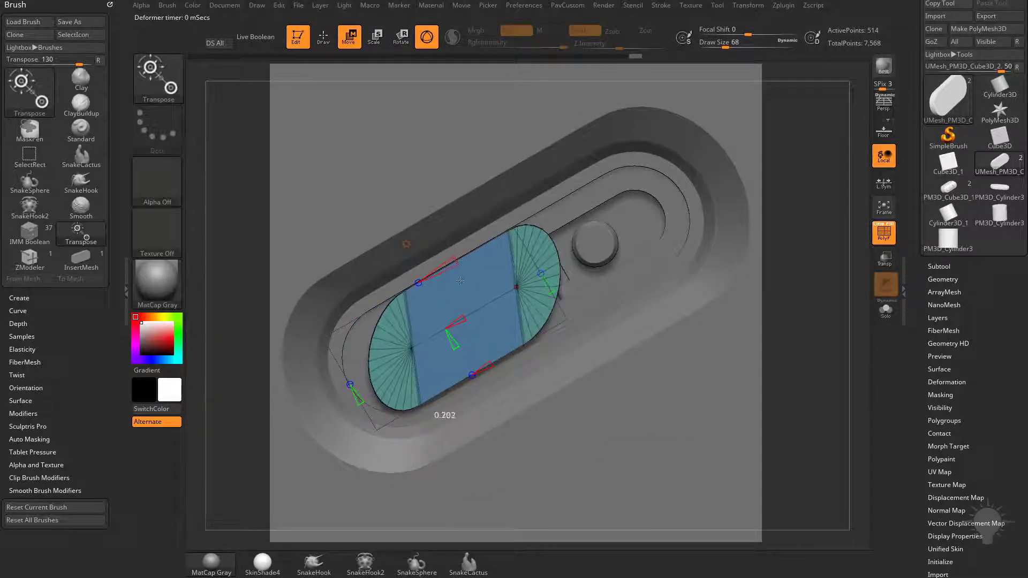
pyautogui.moveTo(472, 375); pyautogui.dragTo(442, 396)
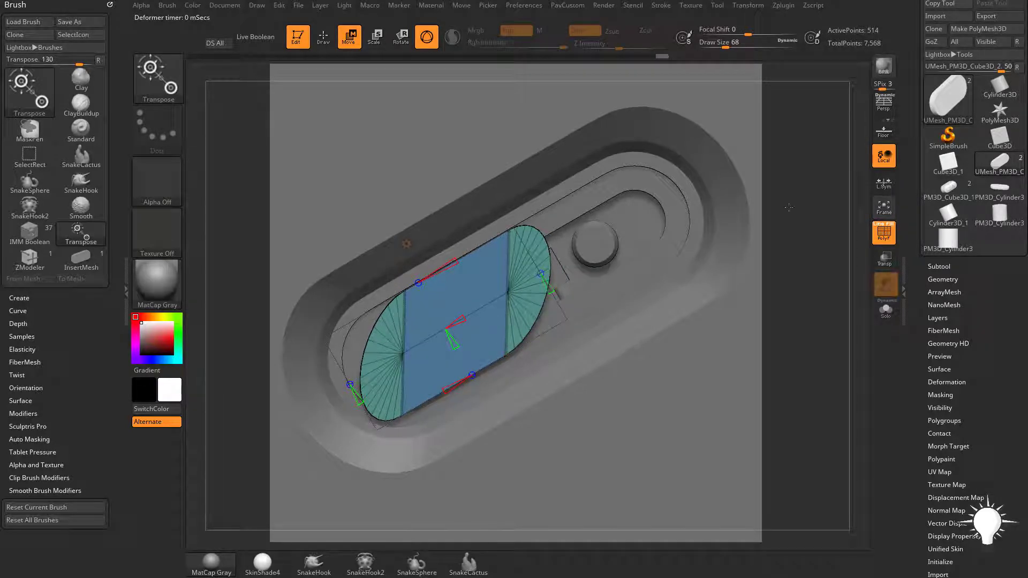